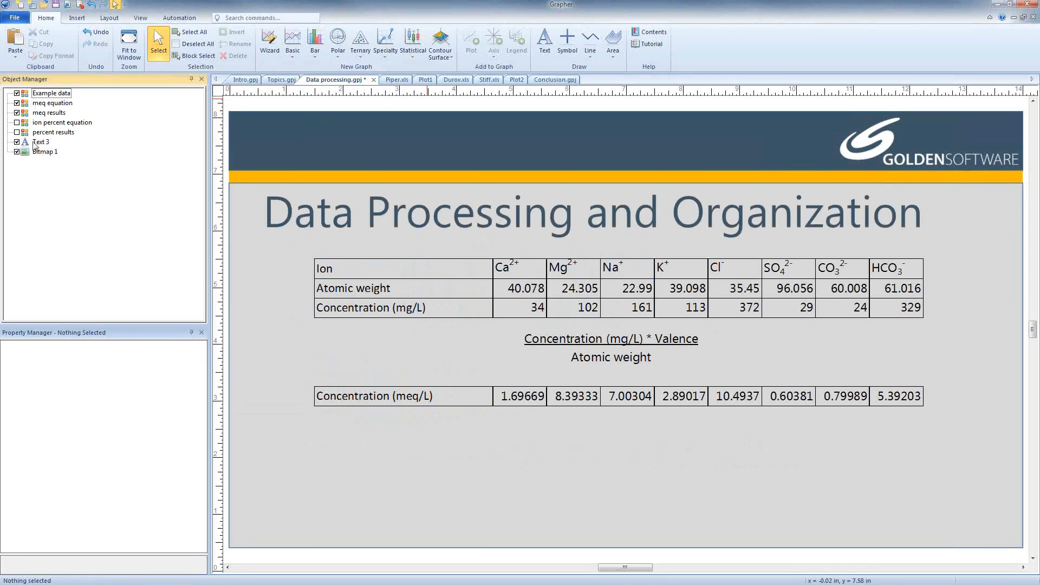
- Show the ion percent equation and percent results groups on the slide and bring up the Piper.xls worksheet
left_click(17, 123)
left_click(16, 132)
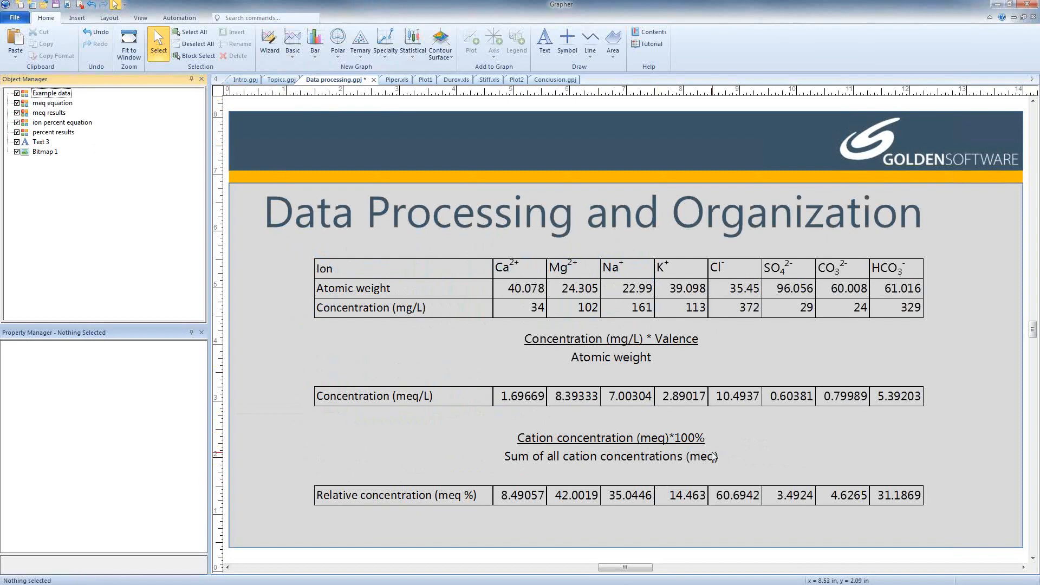
left_click(393, 81)
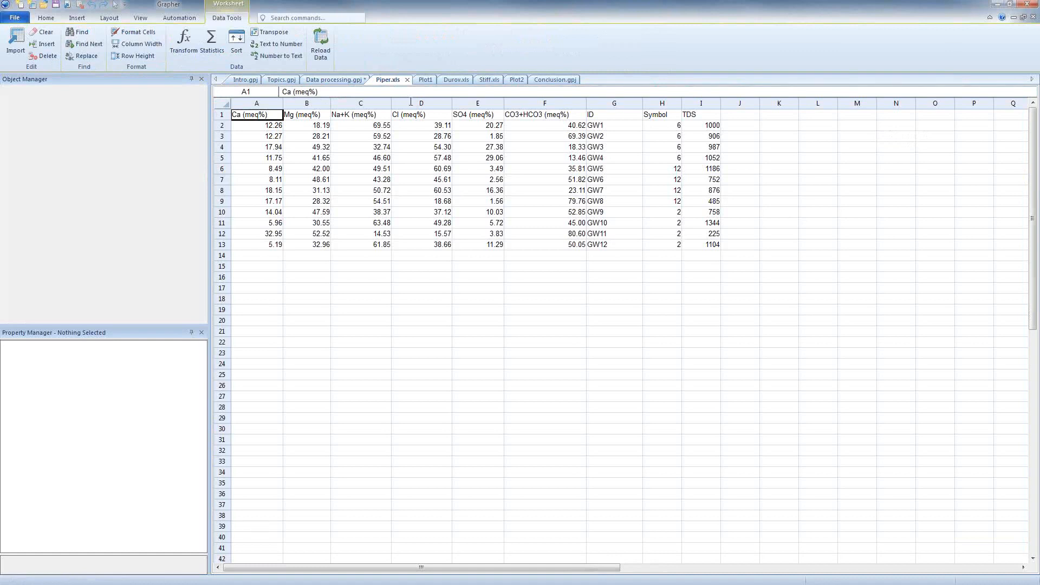
- Create a Piper class scatter plot in Plot1 from the Piper.xls worksheet
left_click(426, 80)
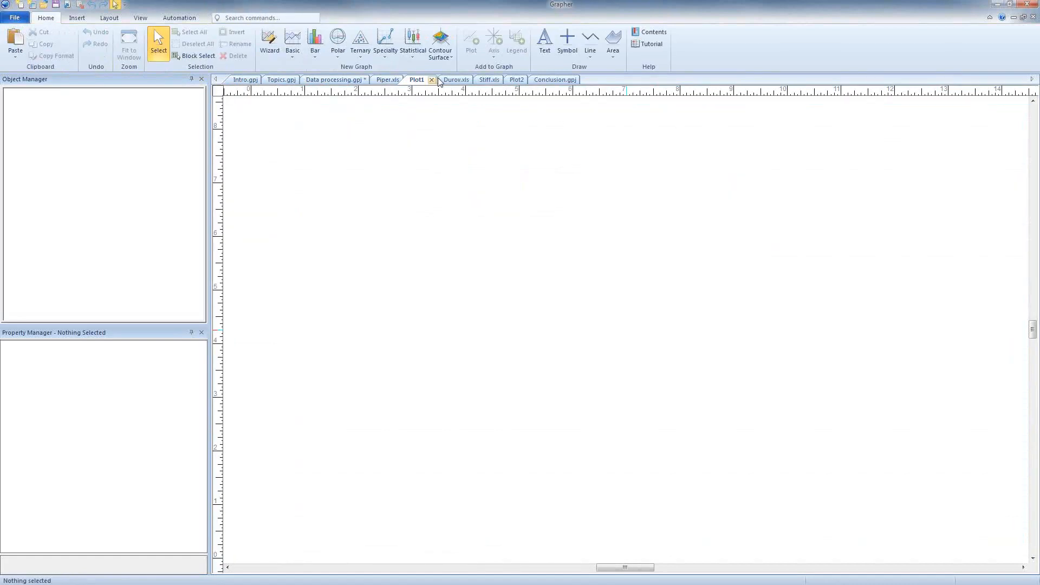
left_click(361, 57)
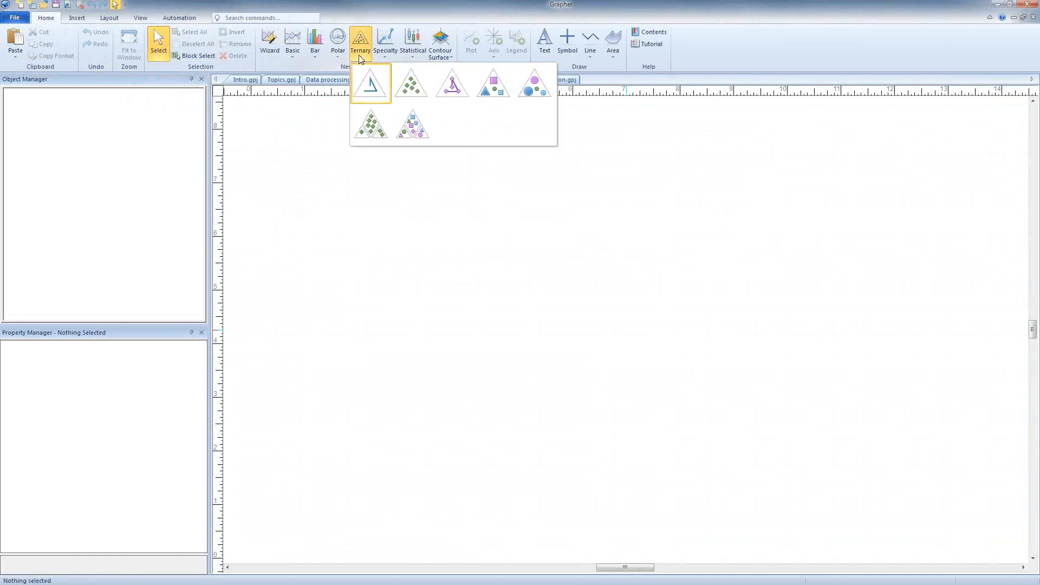
left_click(413, 131)
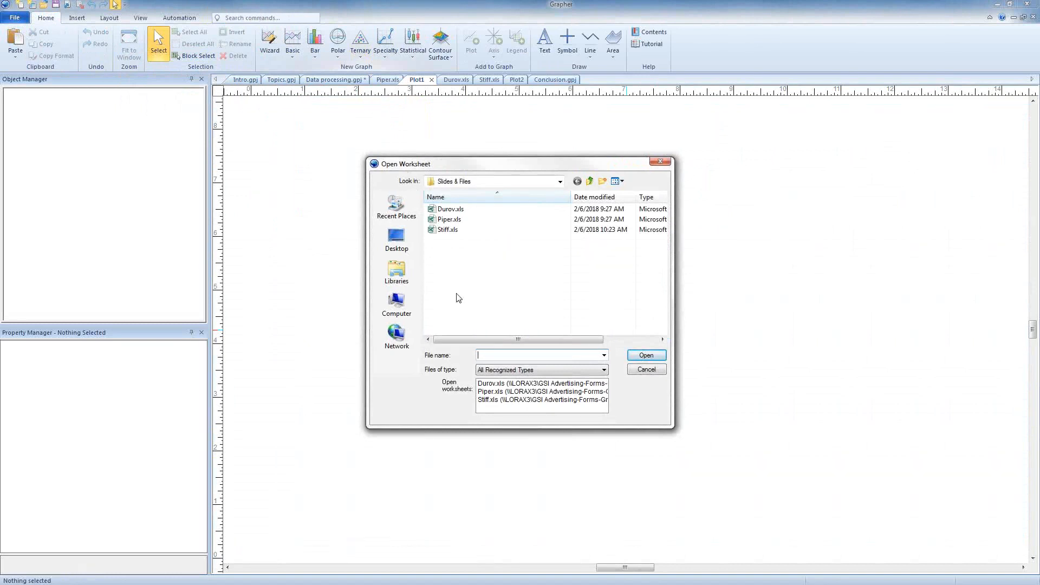
left_click(498, 393)
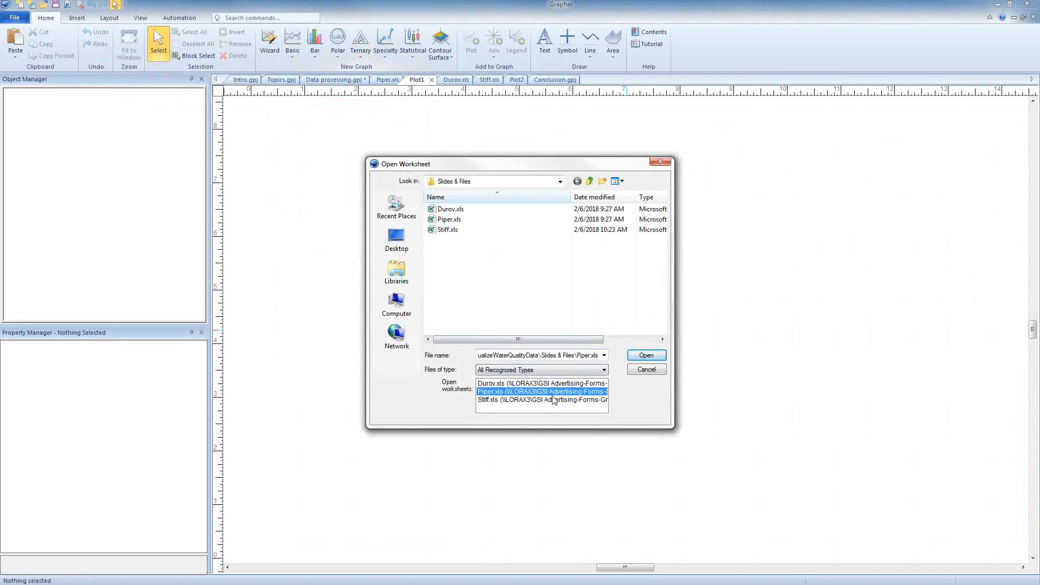
left_click(657, 357)
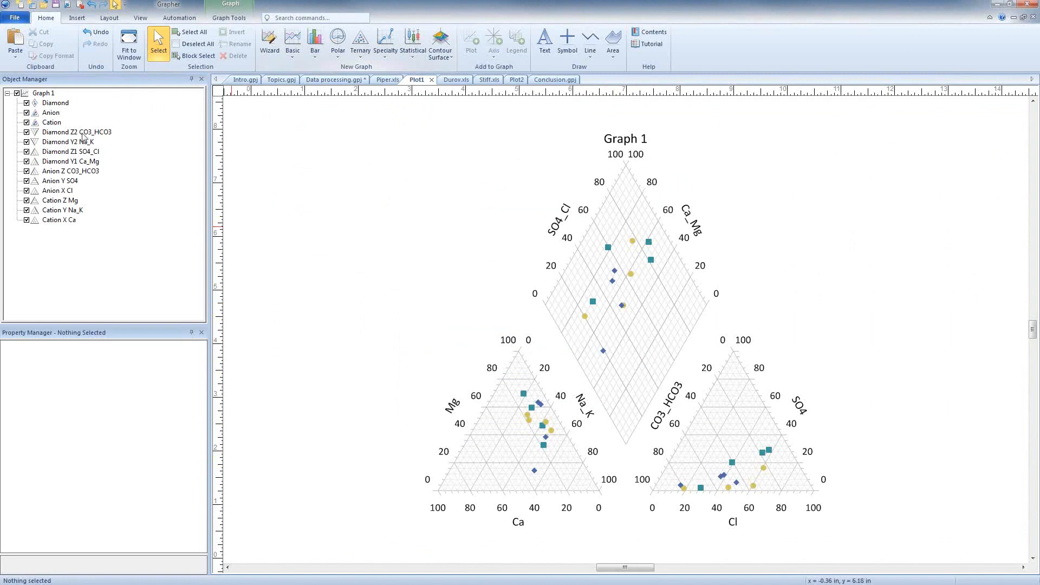
- For the Cation plot, set the Y column to Column C: Na+K (meq%) and the Z column to Column B: Mg (meq%)
left_click(50, 122)
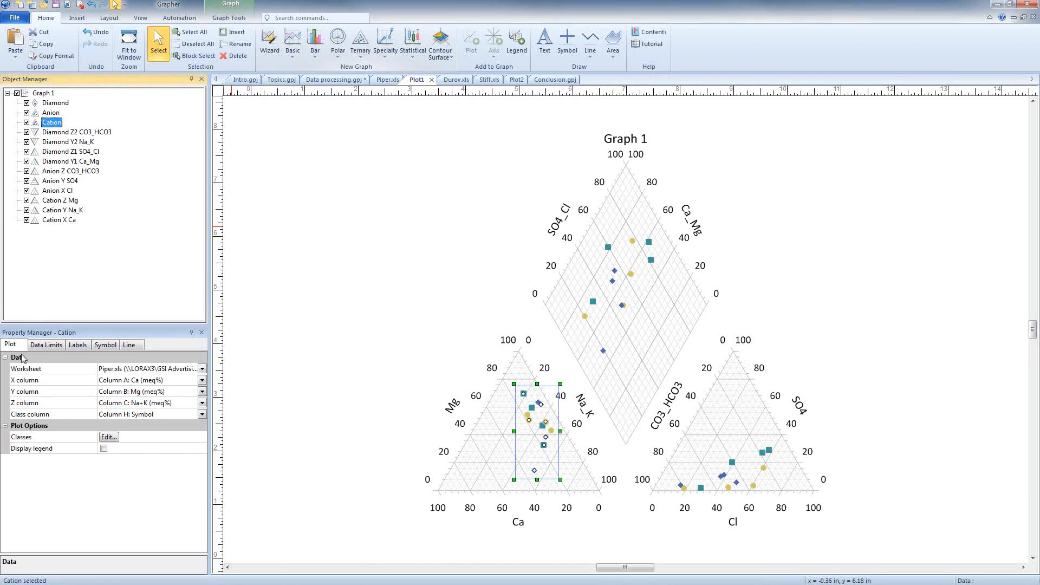
left_click(128, 392)
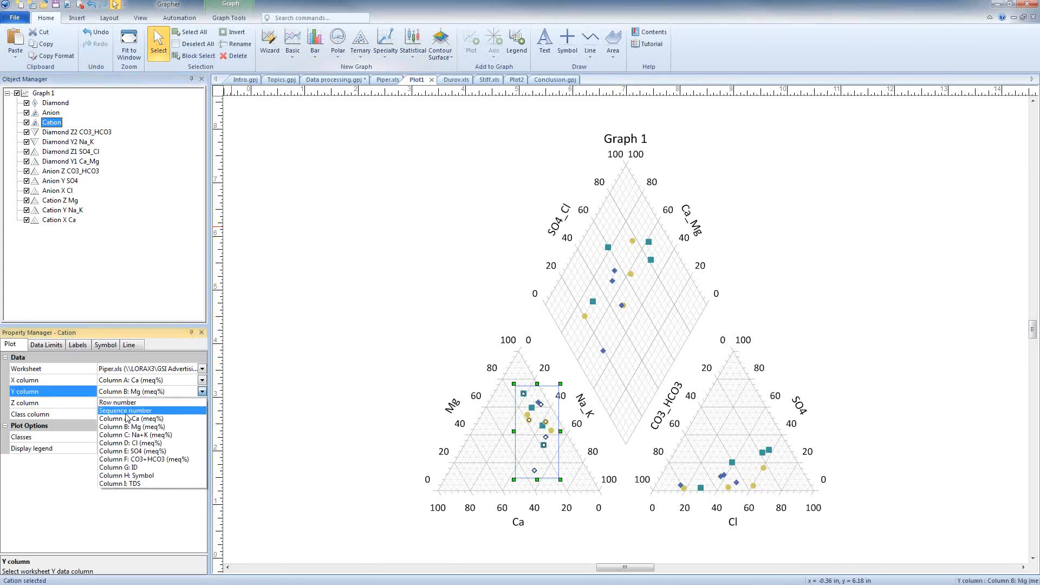
left_click(126, 430)
left_click(128, 403)
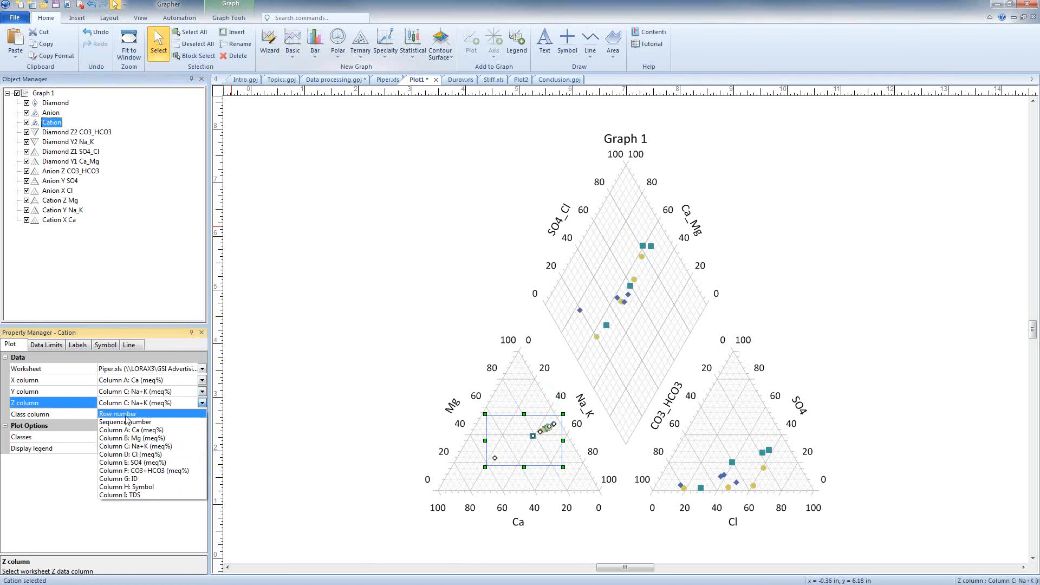
left_click(128, 439)
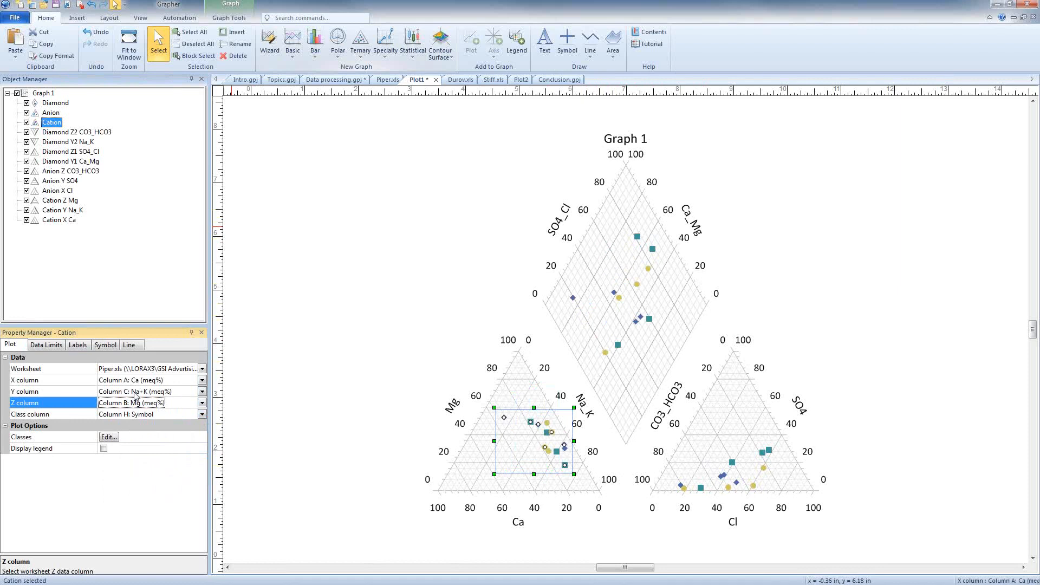
- Format the 4 in the Anion Y axis title SO4 as a subscript
left_click(52, 113)
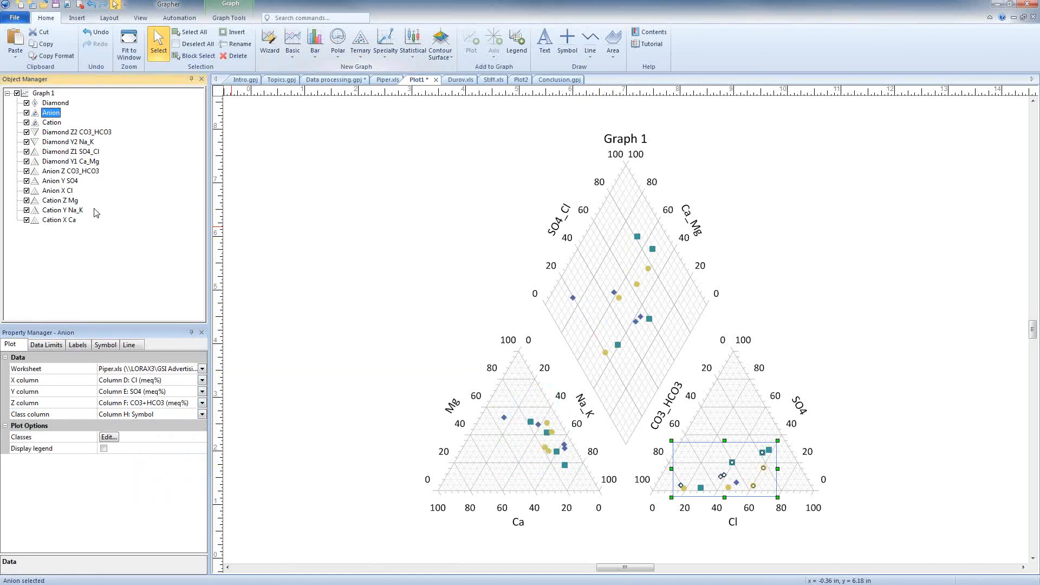
left_click(72, 184)
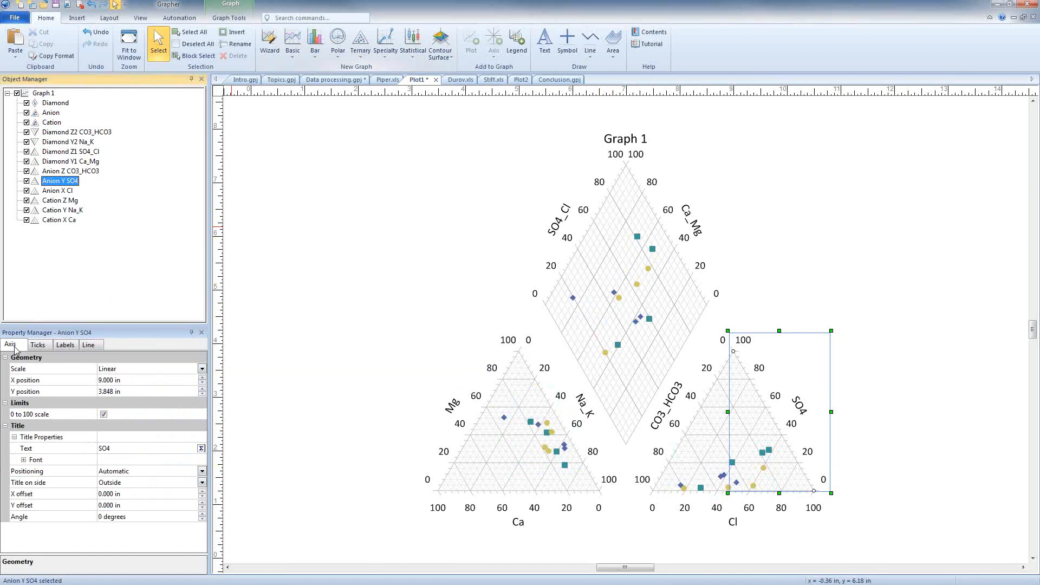
left_click(201, 449)
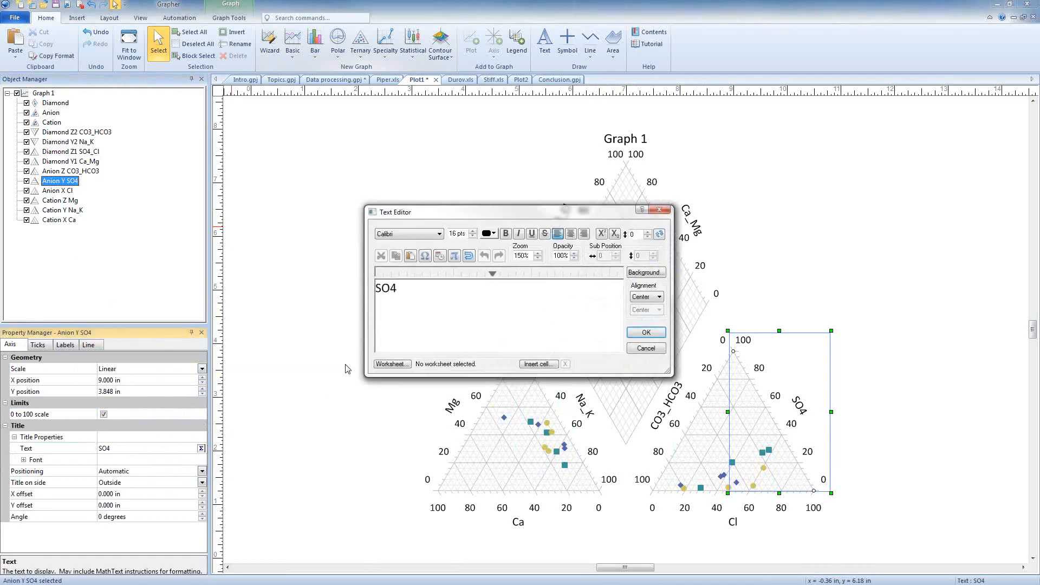
left_click_drag(399, 288, 391, 288)
left_click(615, 234)
left_click(646, 332)
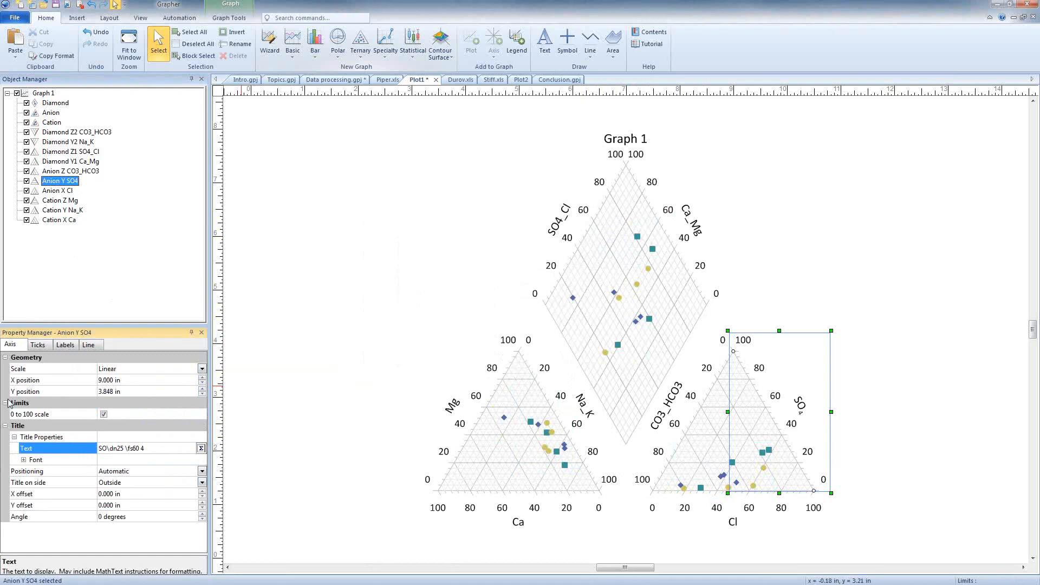
- Change the Cation Y axis title to Na+K and the Diamond Y1 axis title to Ca+Mg
left_click(70, 211)
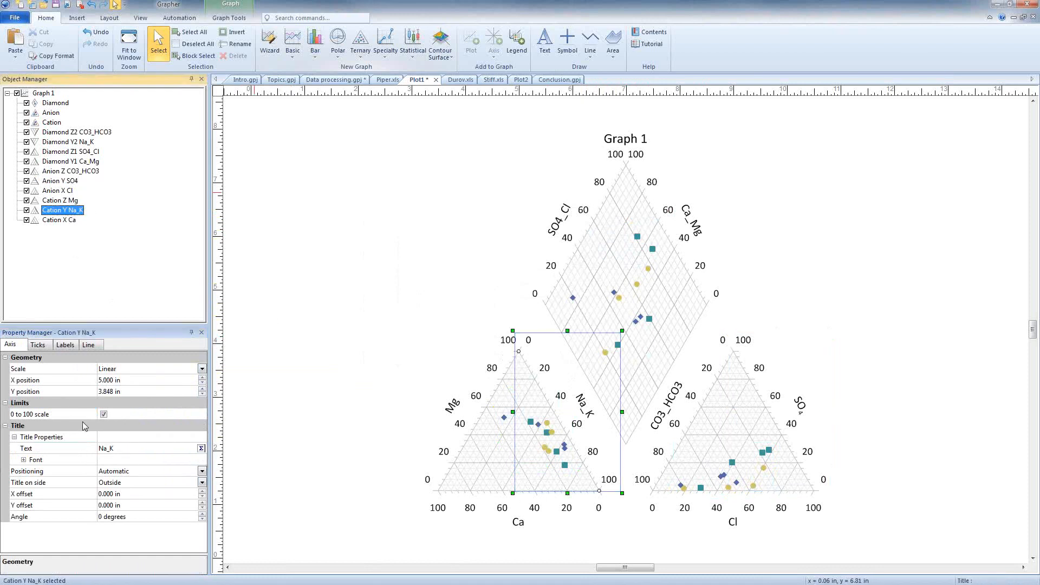
left_click(110, 449)
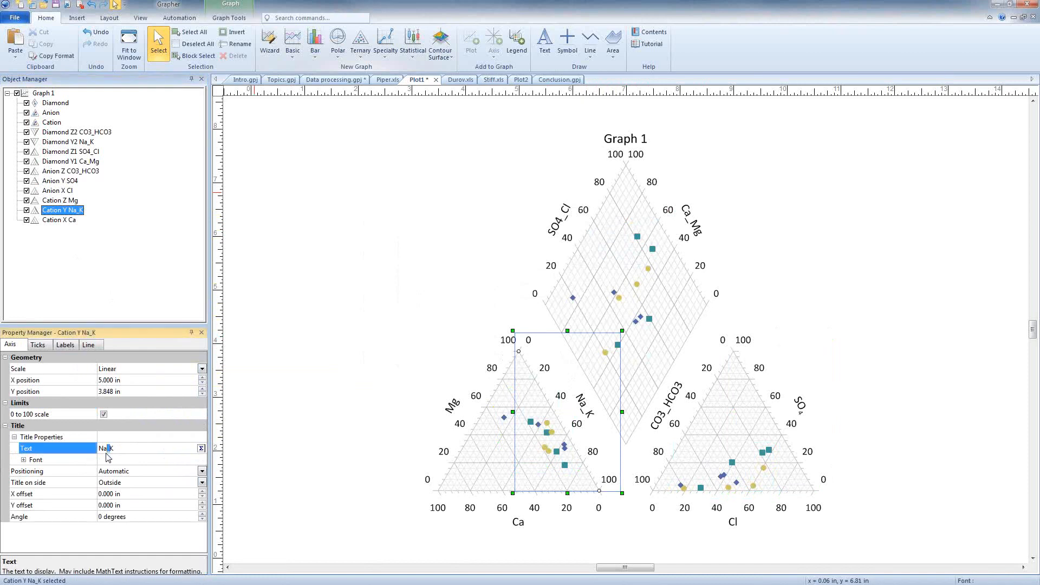
type("+")
left_click(71, 161)
left_click(110, 450)
left_click_drag(106, 449, 110, 452)
type("+")
- Change the Anion Z axis title to CO3+HCO3 with both 3s as subscripts
left_click(93, 172)
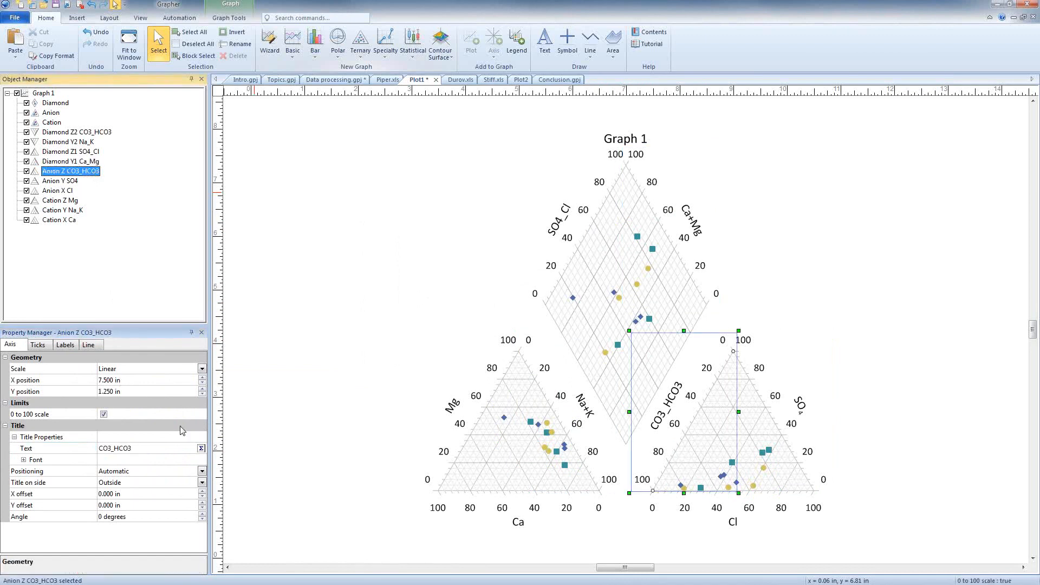
left_click(201, 448)
left_click_drag(391, 288, 426, 290)
left_click(615, 234)
type("+")
left_click(614, 233)
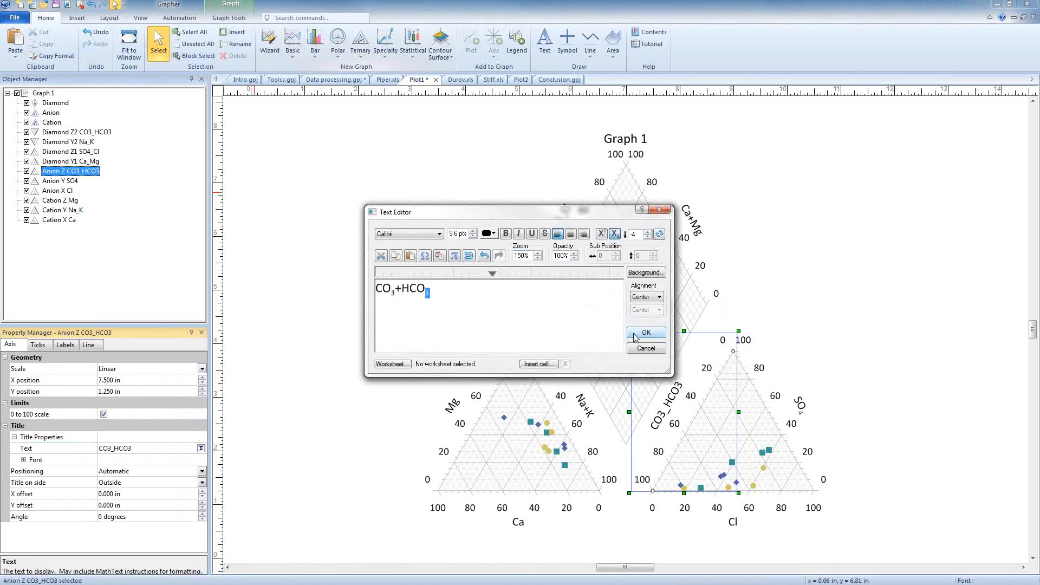
left_click(645, 332)
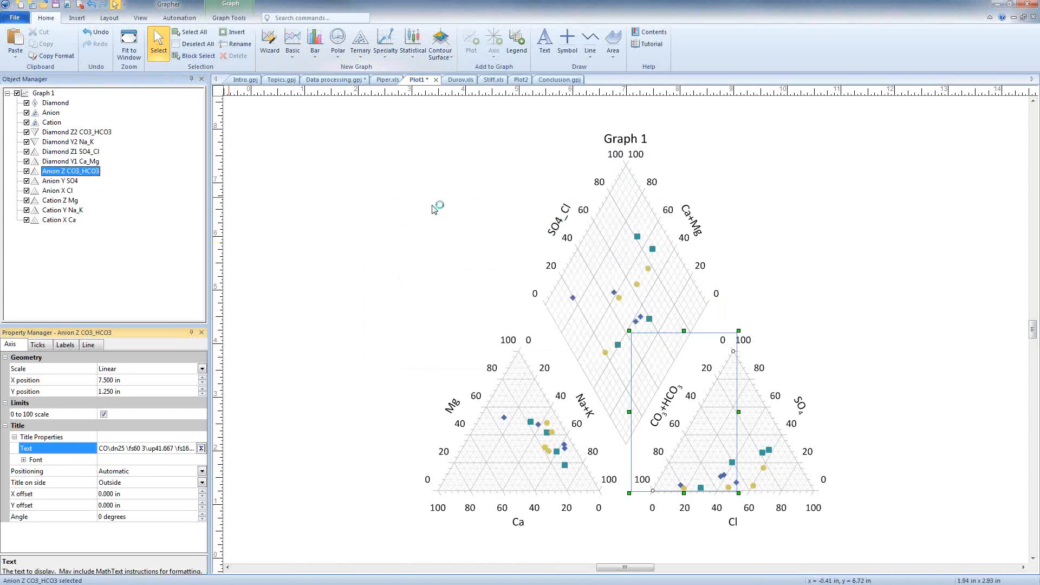
- Change the Diamond Z1 axis title to SO4_+Cl with the 4 as a subscript
left_click(71, 151)
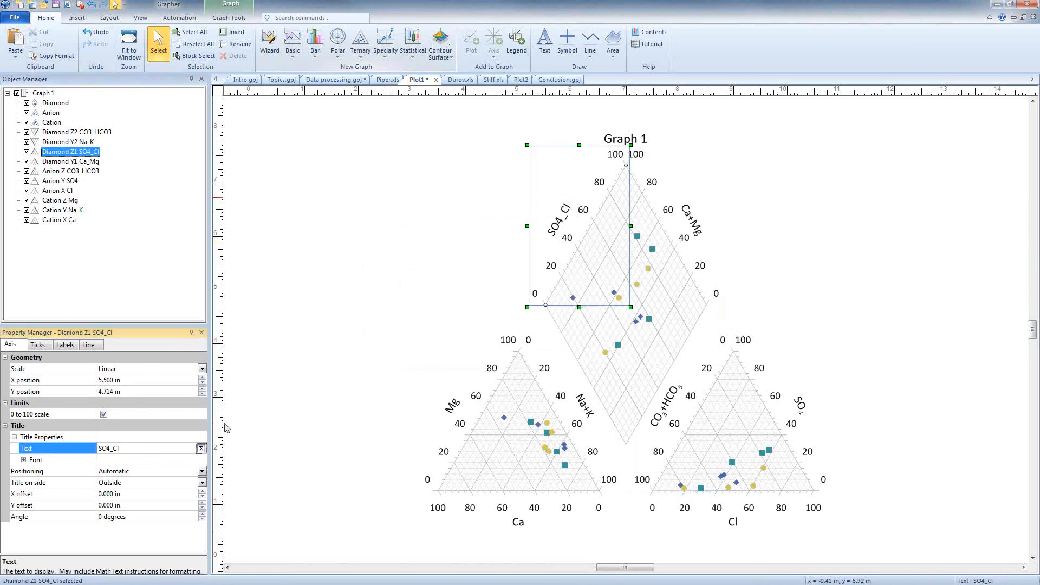
left_click(201, 447)
left_click_drag(398, 288, 391, 293)
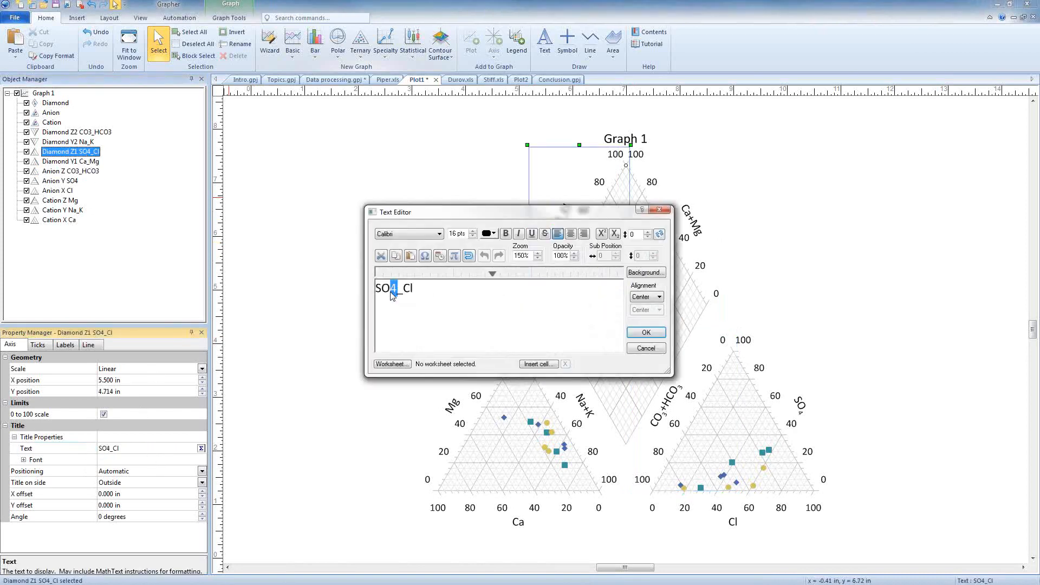
left_click(614, 233)
left_click_drag(401, 288, 397, 293)
type("_+")
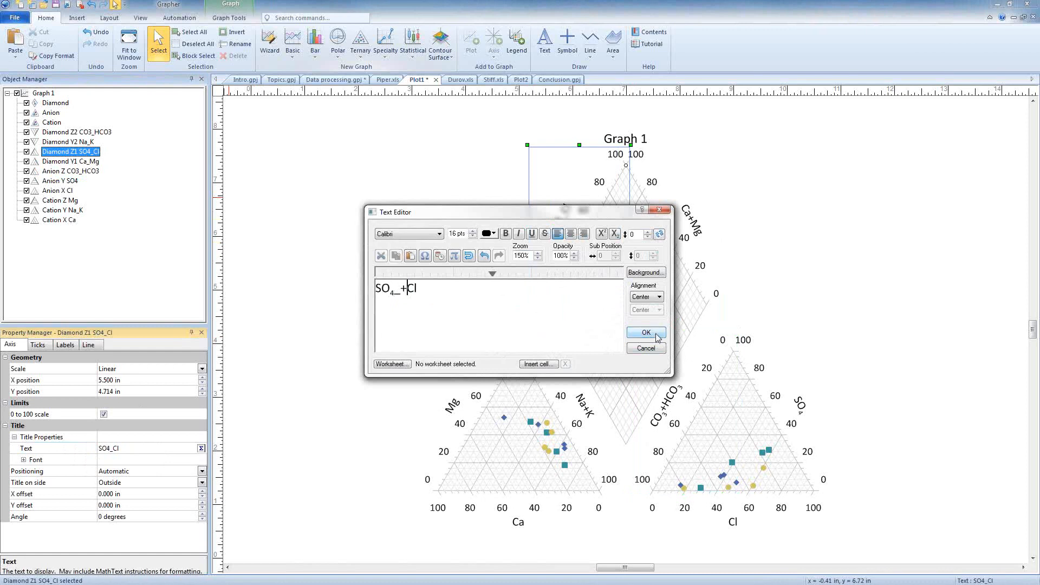
left_click(645, 332)
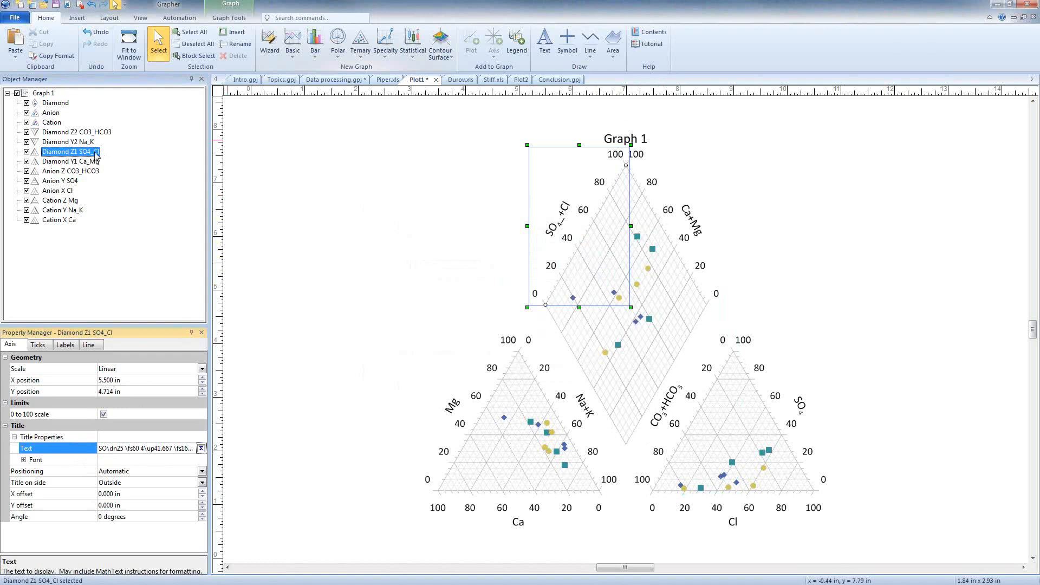
- Set the tick label font to 12 points and 80% Black for all axes from Diamond Z1 through Cation X Ca
left_click(66, 220, "shift")
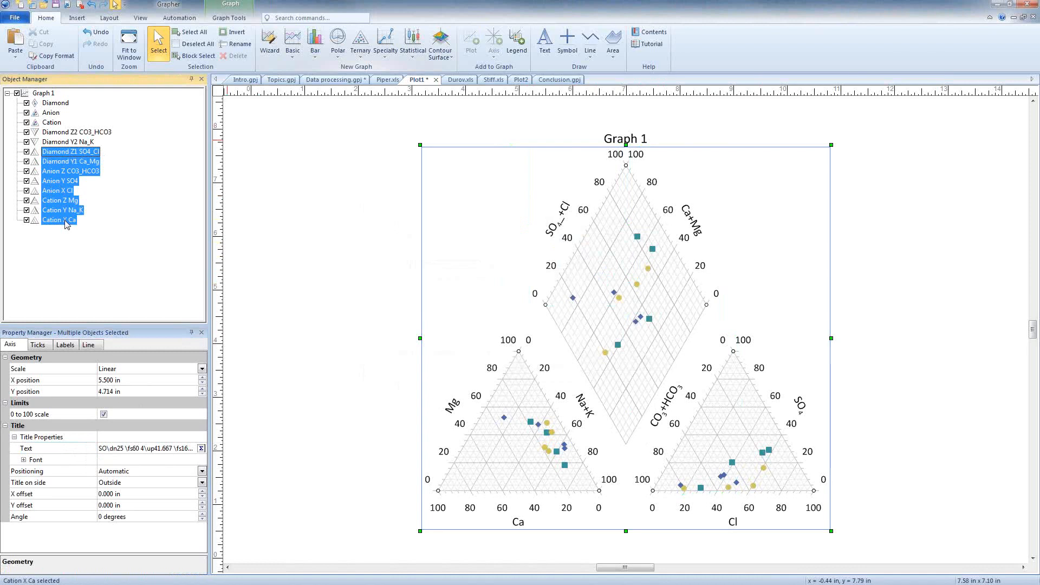
left_click(65, 346)
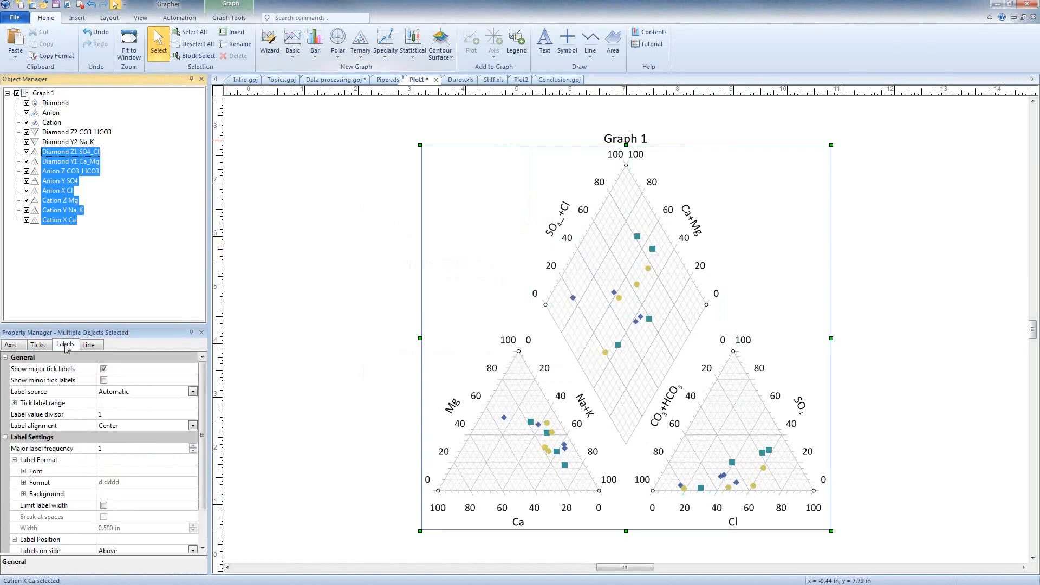
left_click(24, 471)
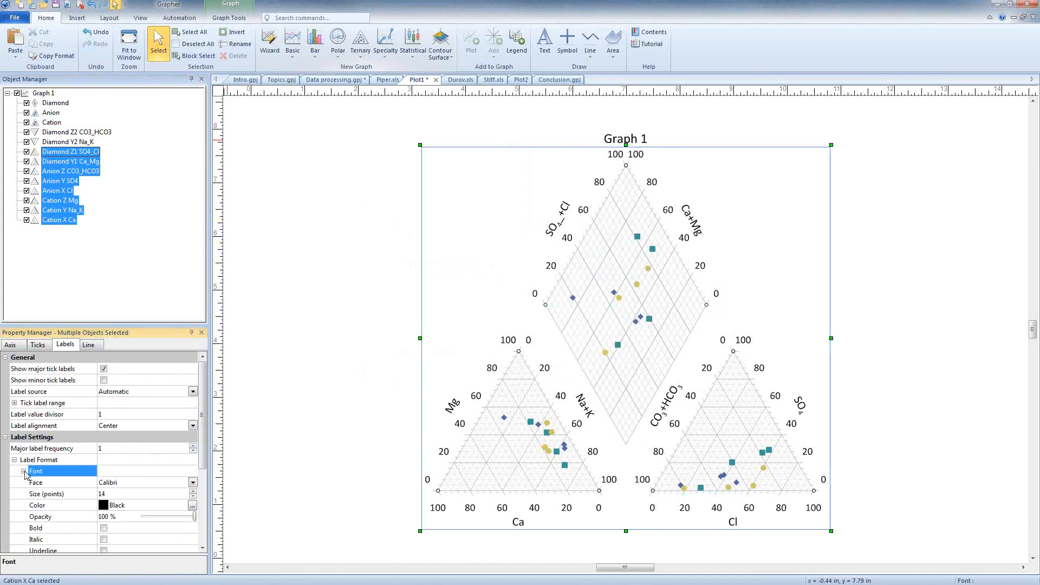
scroll(62, 494, "down", 2)
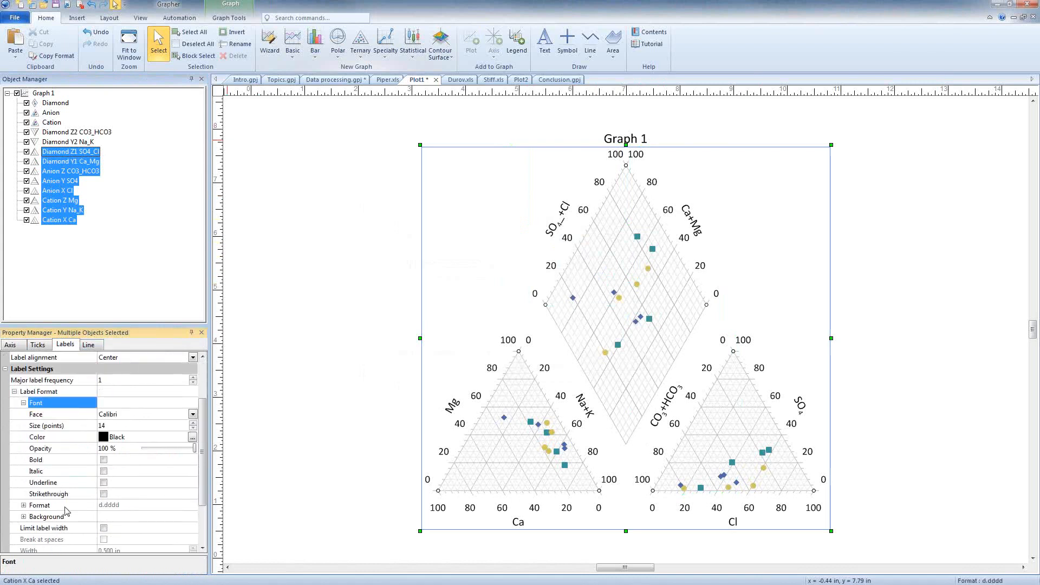
left_click(193, 428)
left_click(193, 428)
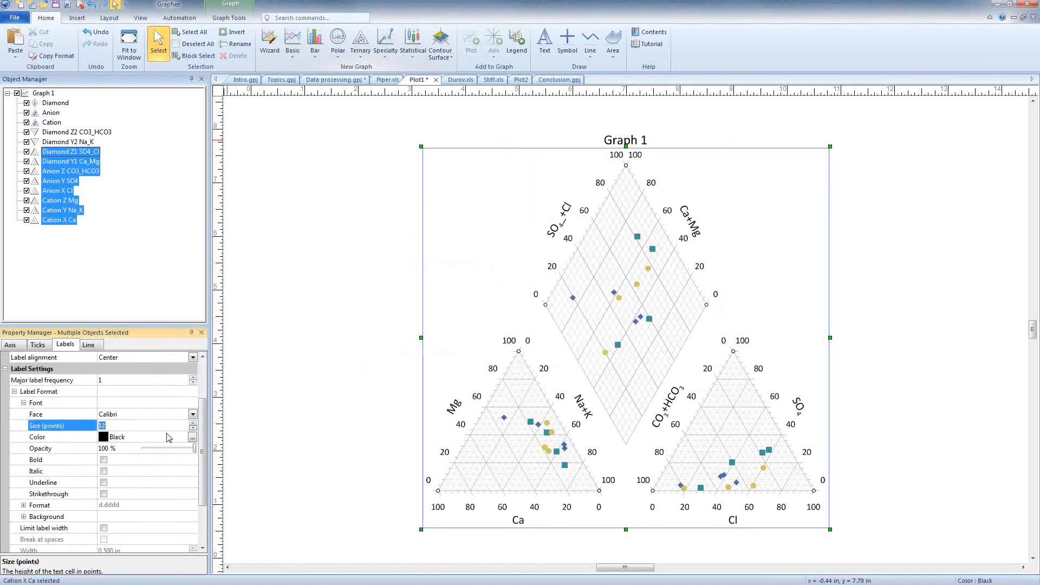
left_click(113, 438)
left_click(123, 461)
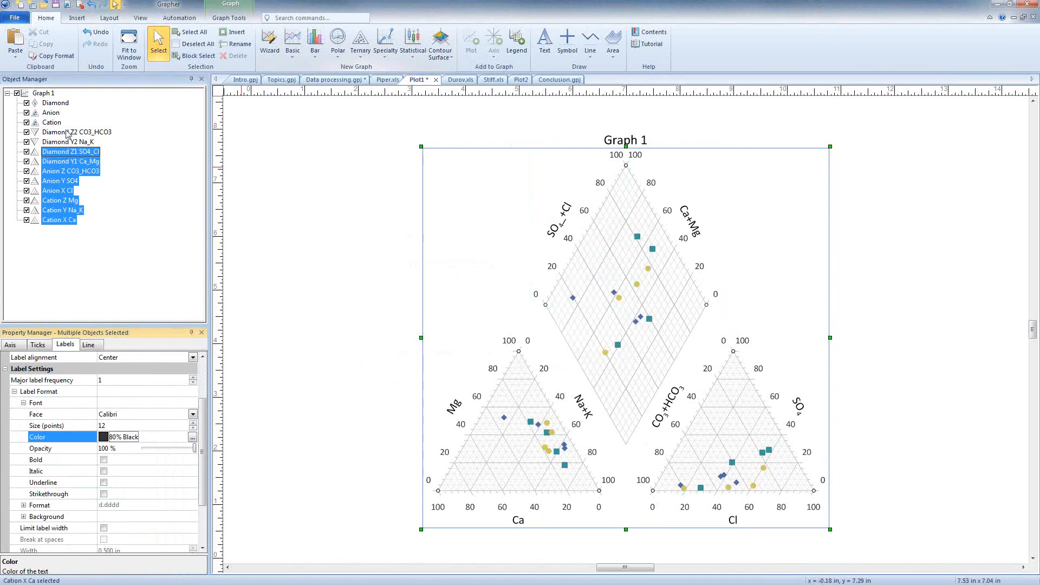
- Class the Cation plot by Column I: TDS, using four classes with the Equal Intervals method
left_click(52, 123)
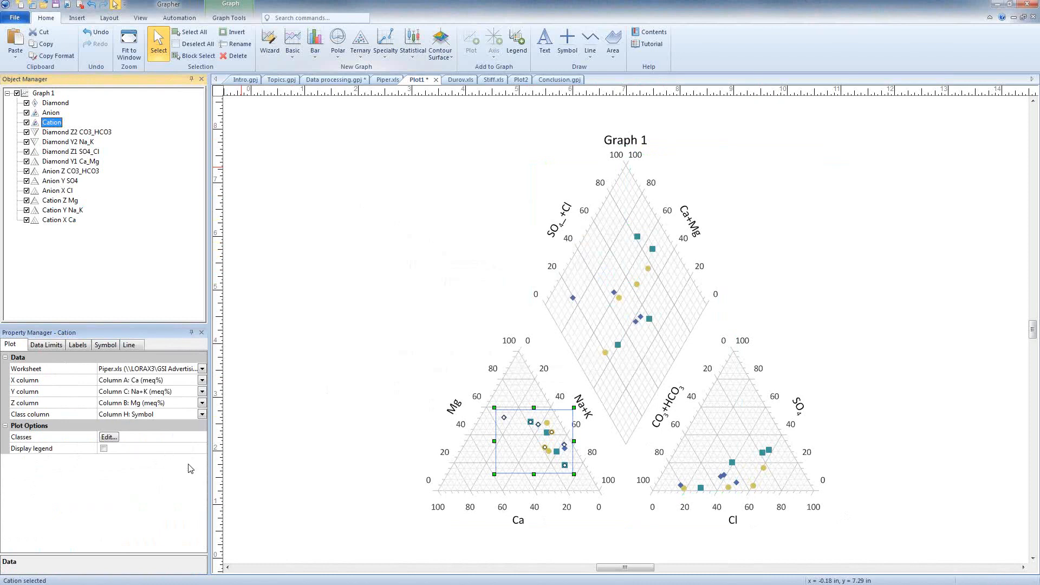
left_click(144, 415)
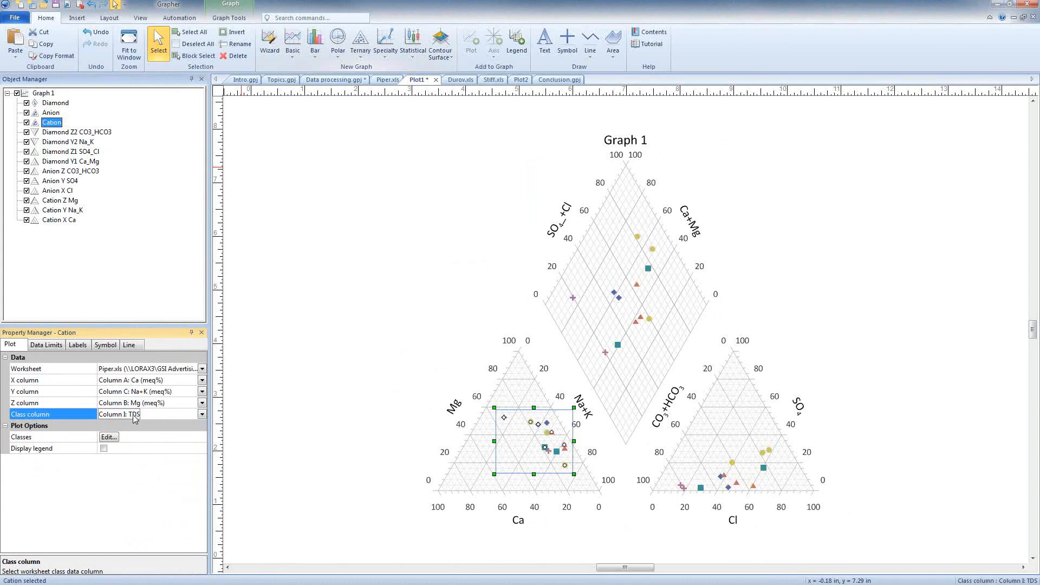
left_click(109, 437)
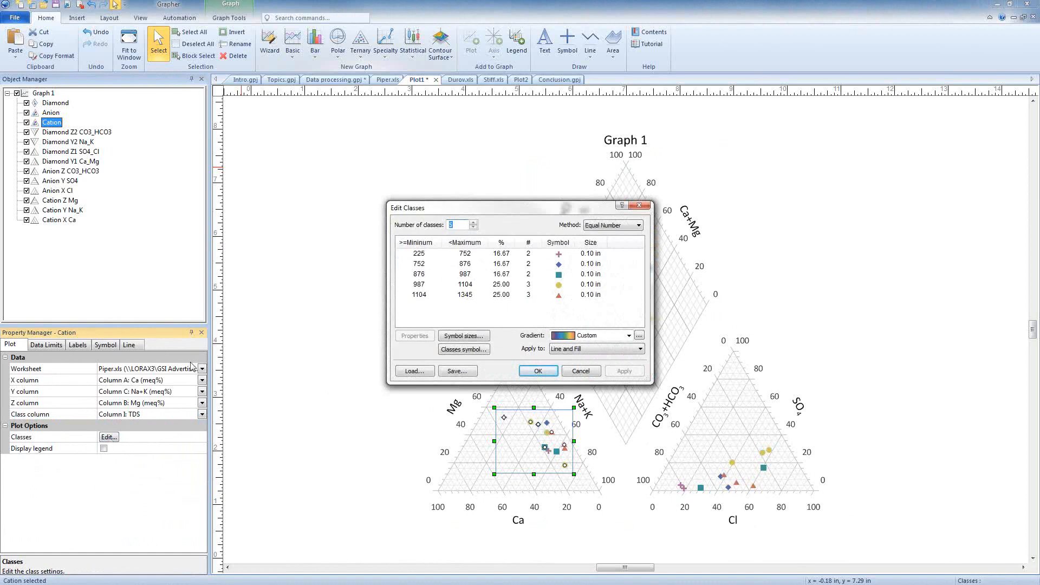
left_click_drag(458, 212, 401, 201)
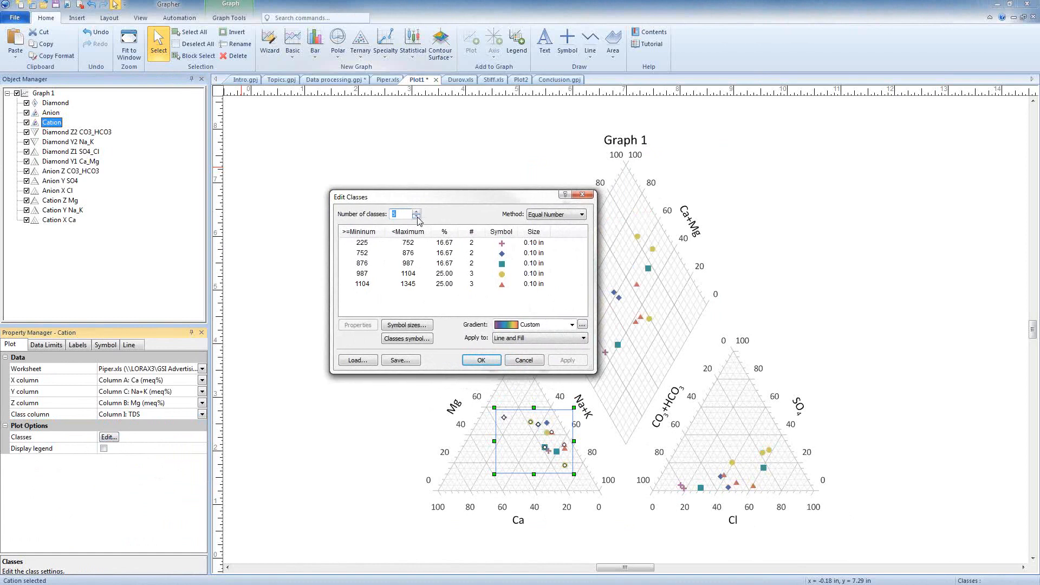
left_click(418, 218)
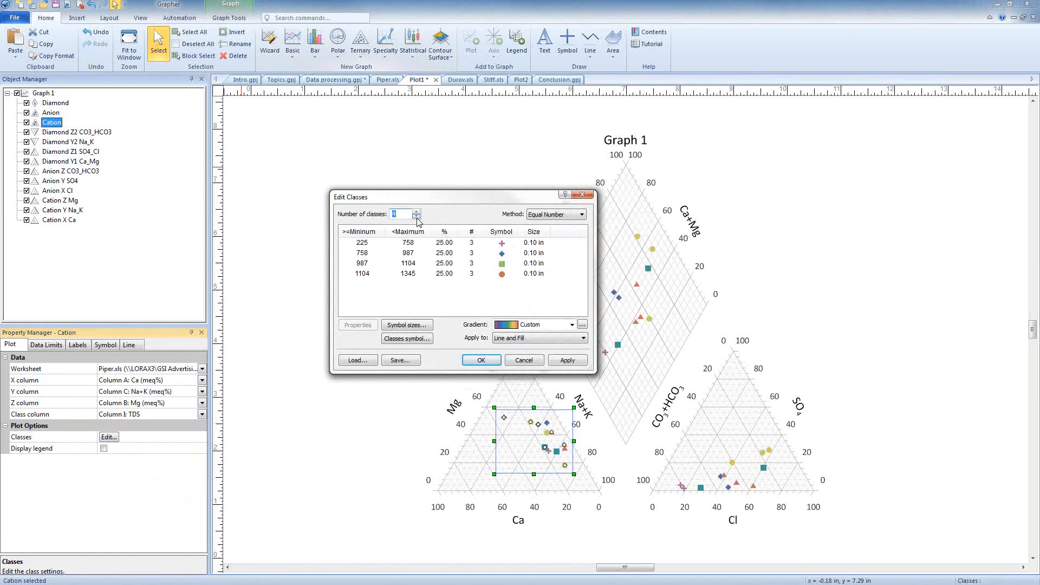
left_click(571, 215)
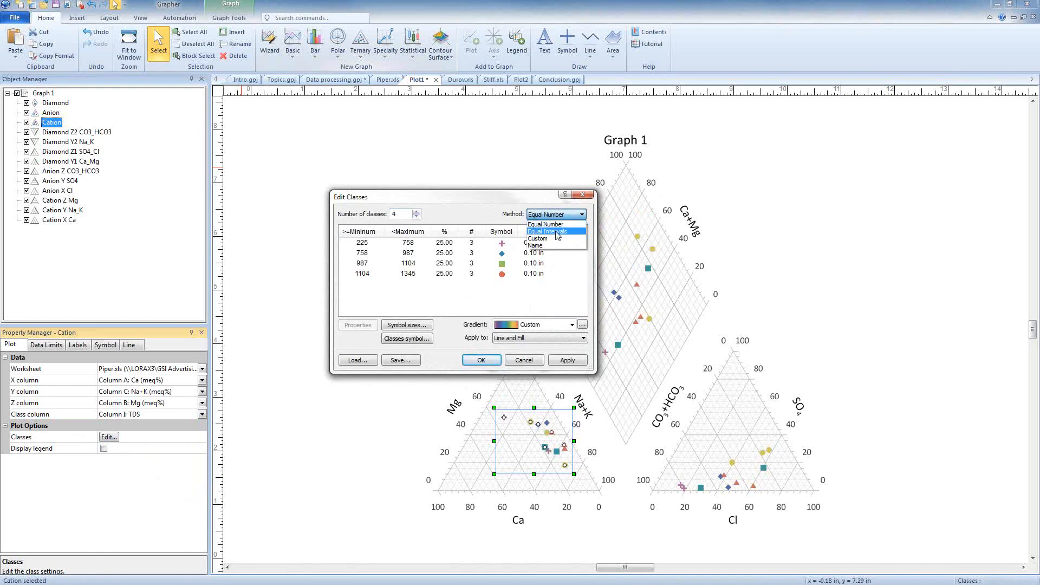
left_click(558, 235)
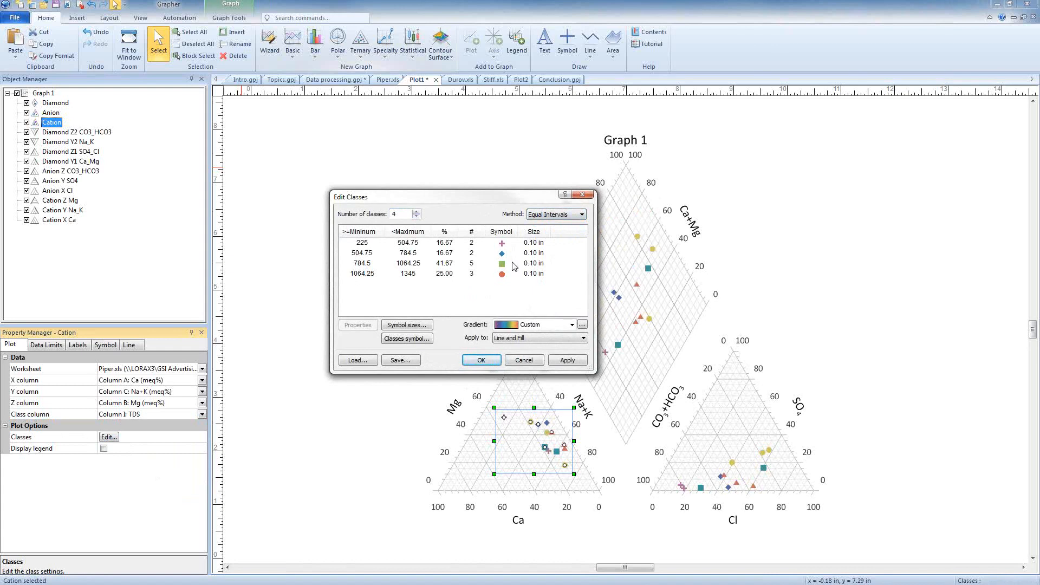
- Check the lowest TDS class's symbol properties and apply the Rainbow10 gradient to the Cation plot's classes
double_click(460, 243)
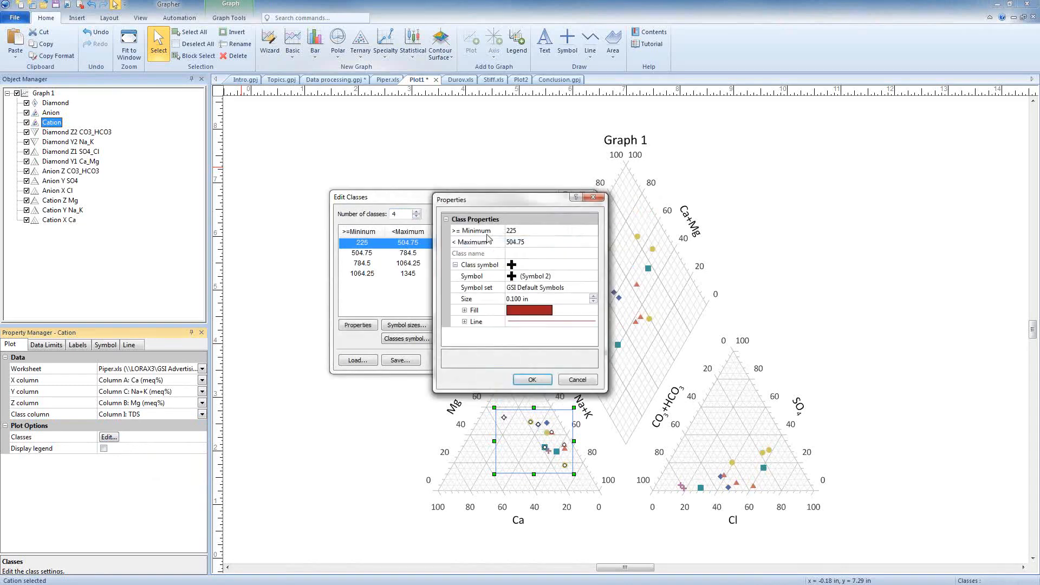
left_click(587, 380)
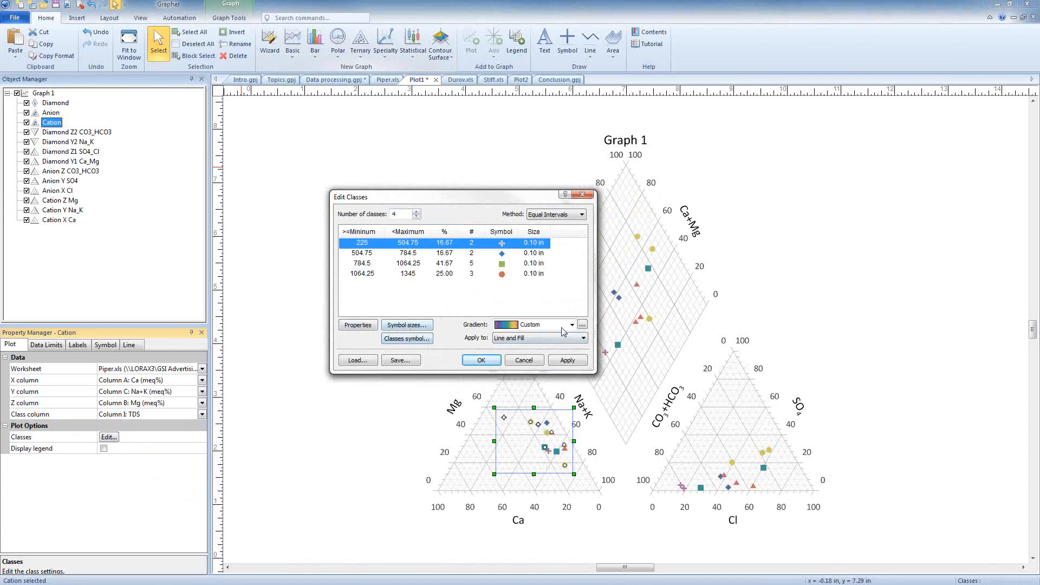
left_click(530, 328)
scroll(532, 289, "up", 12)
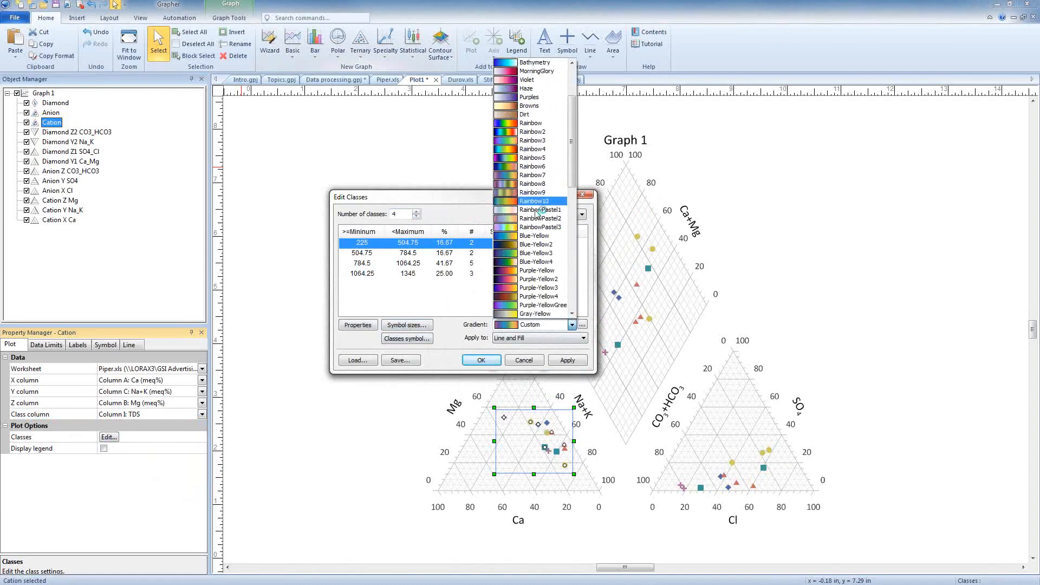
left_click(533, 202)
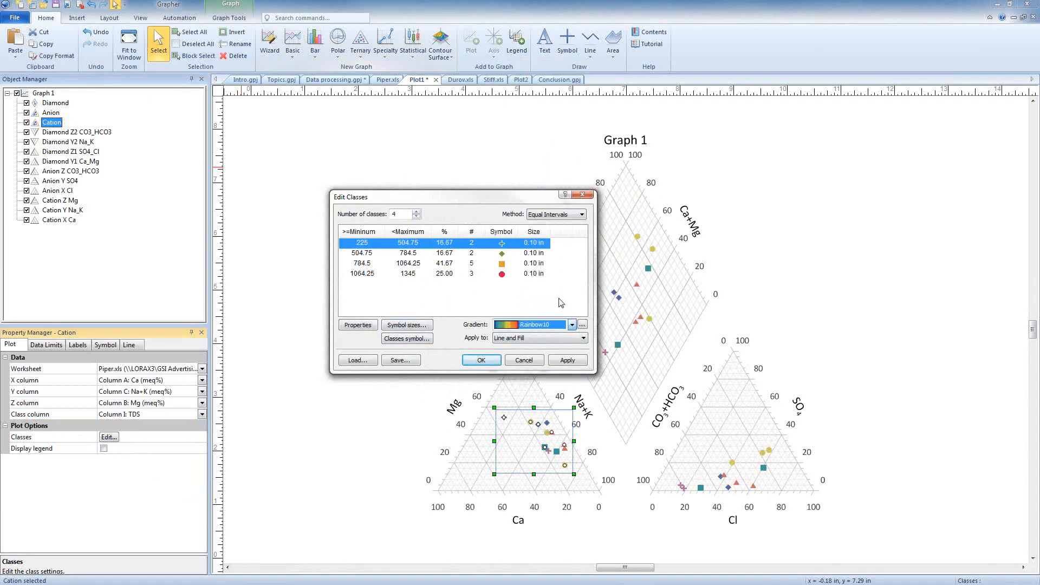
left_click(482, 360)
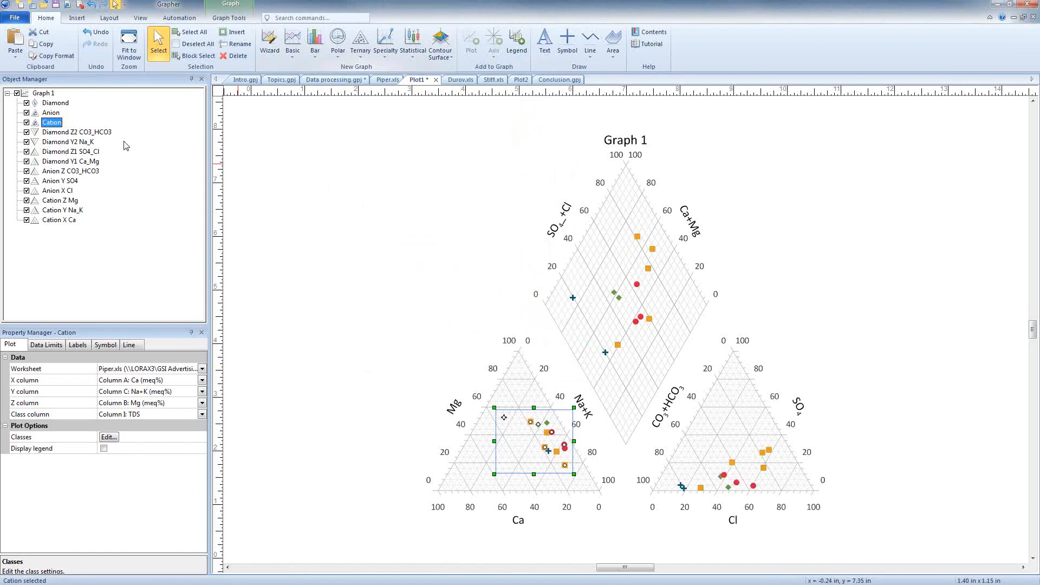
- Change the graph title to Piper Plot Example
left_click(42, 94)
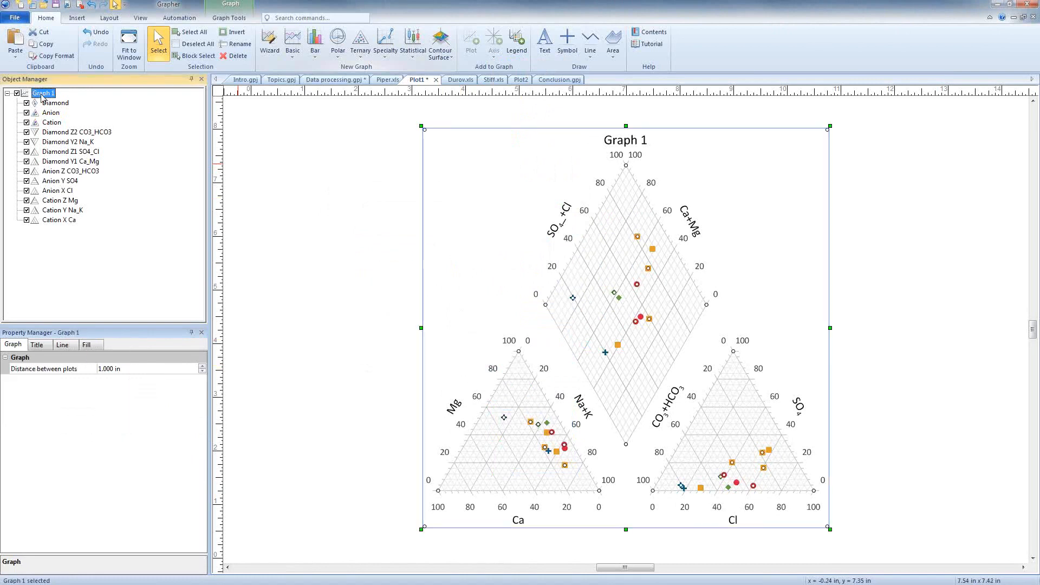
left_click(42, 346)
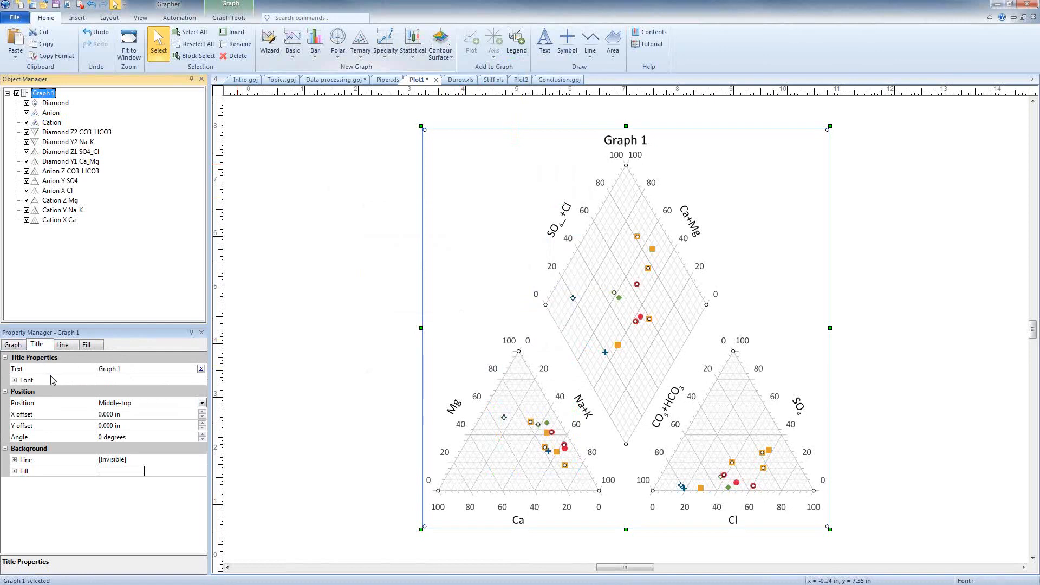
left_click(137, 373)
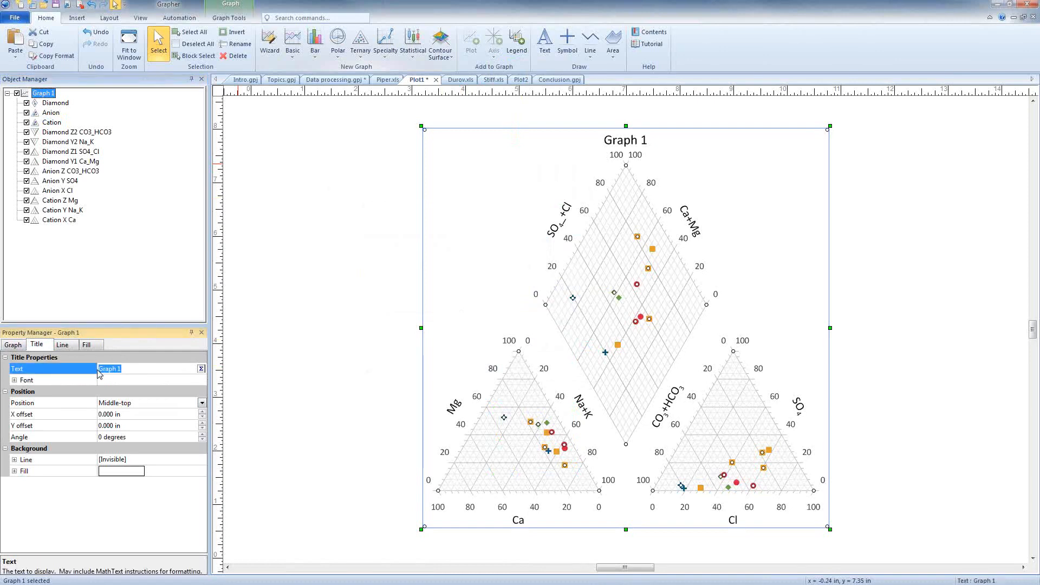
type("Piper Plot Example")
key("Return")
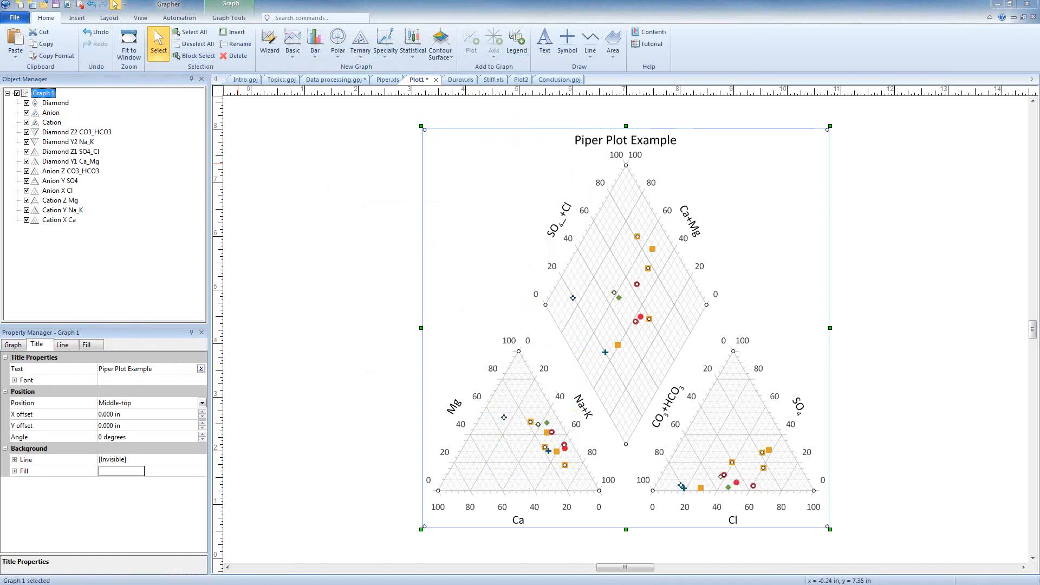
- Display the class legend for the Anion plot
left_click(49, 114)
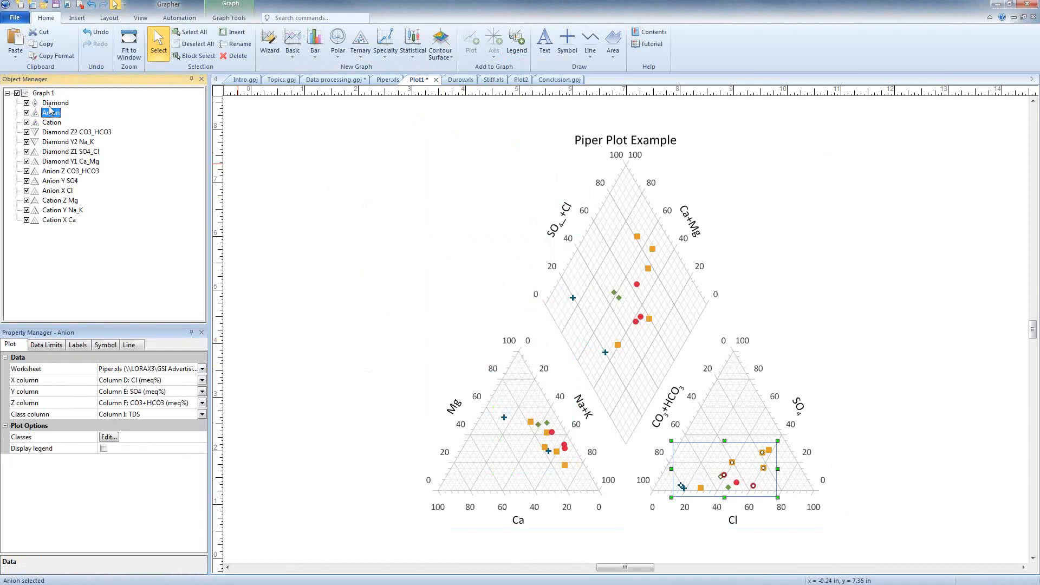
left_click(103, 449)
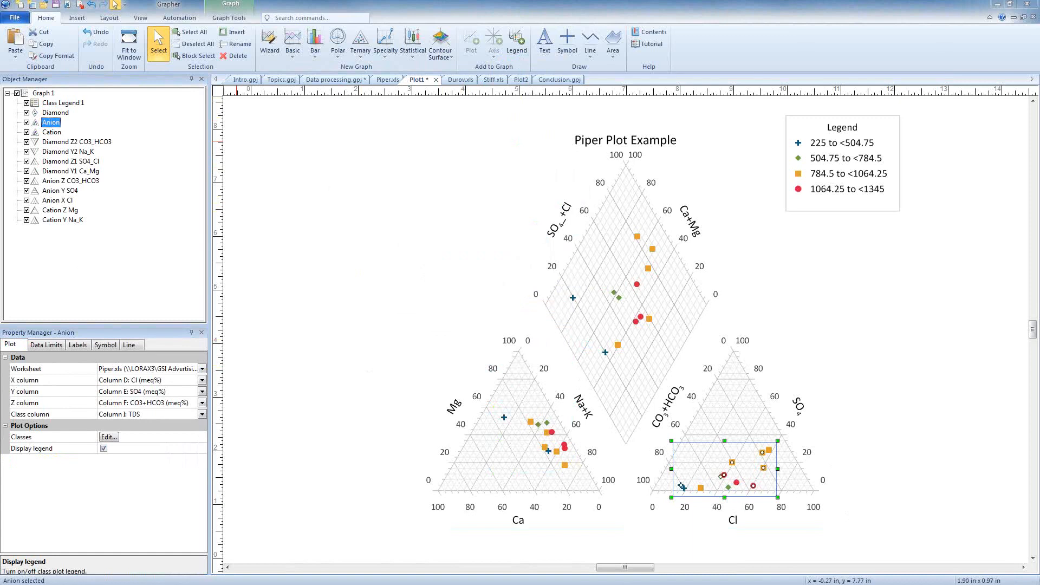
- View the Durov.xls worksheet and open the Durov.grt template, using Durov.xls as the data for all its plots
left_click(459, 80)
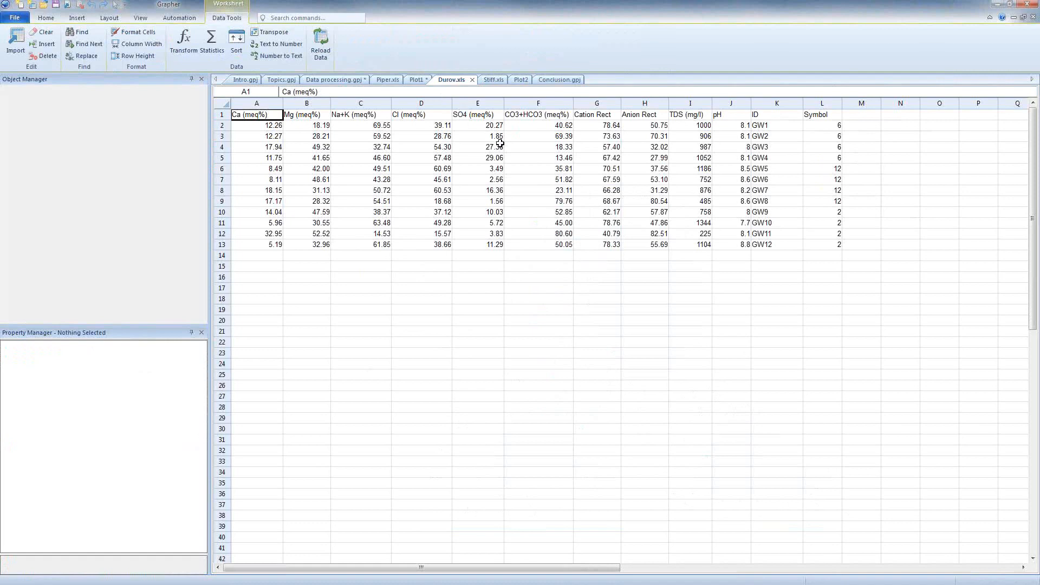
left_click(14, 18)
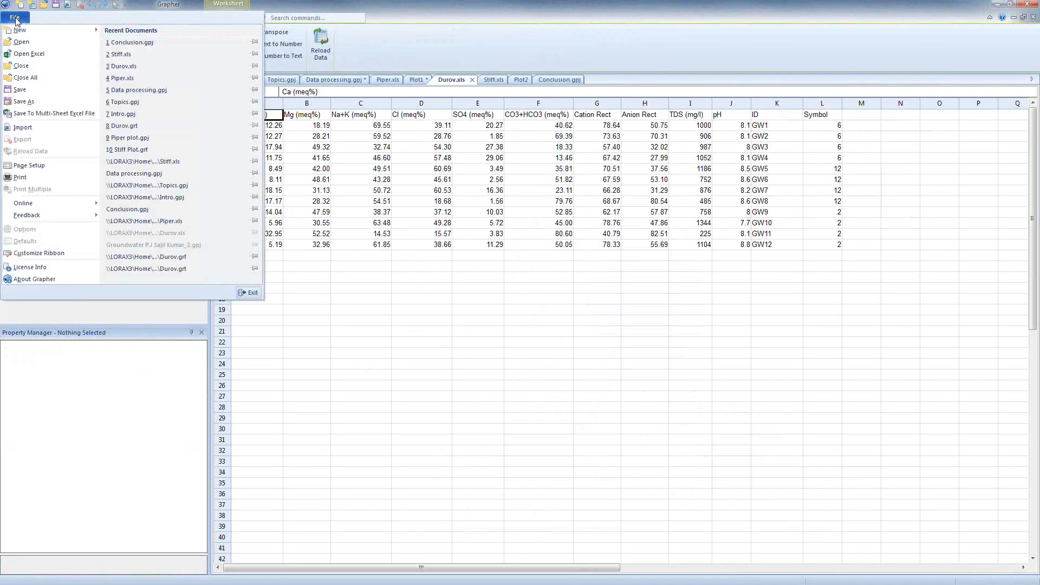
left_click(20, 43)
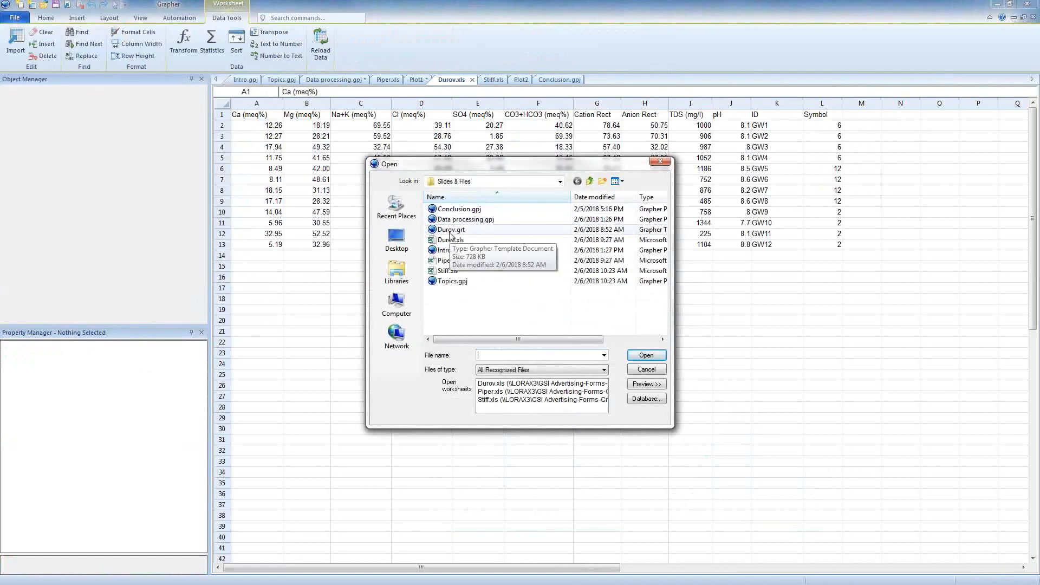
left_click(450, 231)
left_click(639, 360)
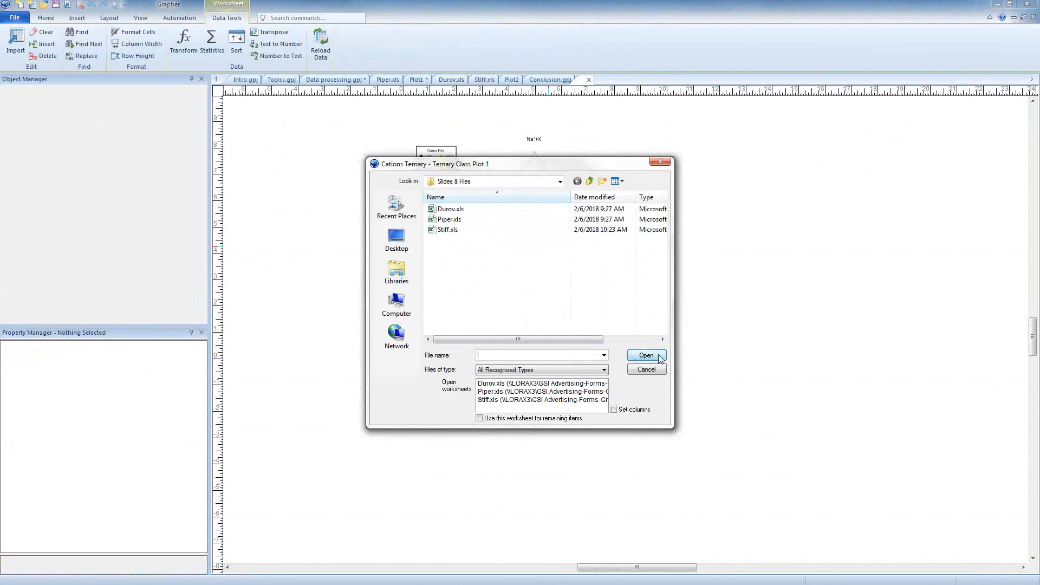
left_click(499, 383)
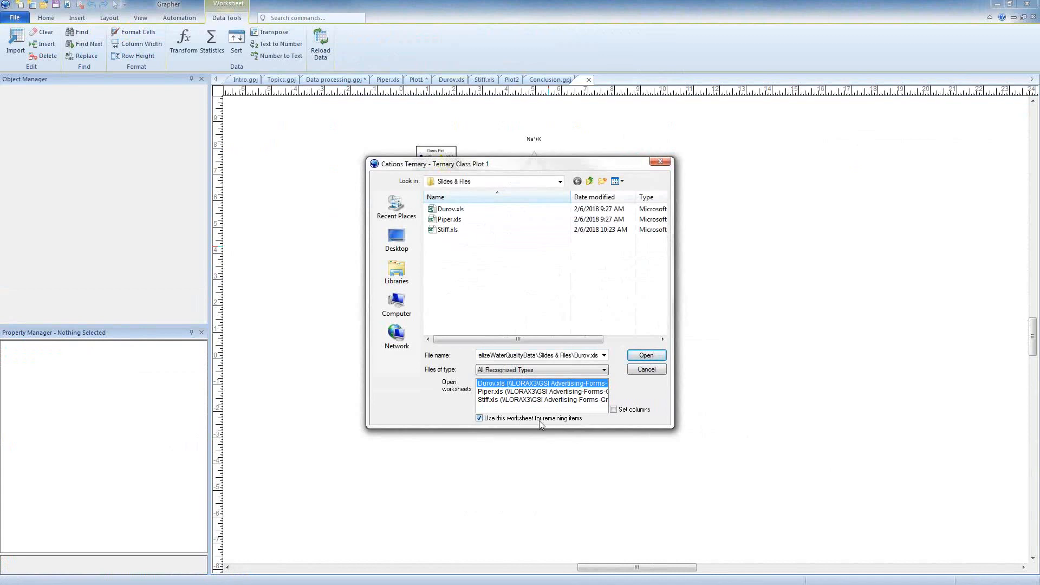
left_click(647, 356)
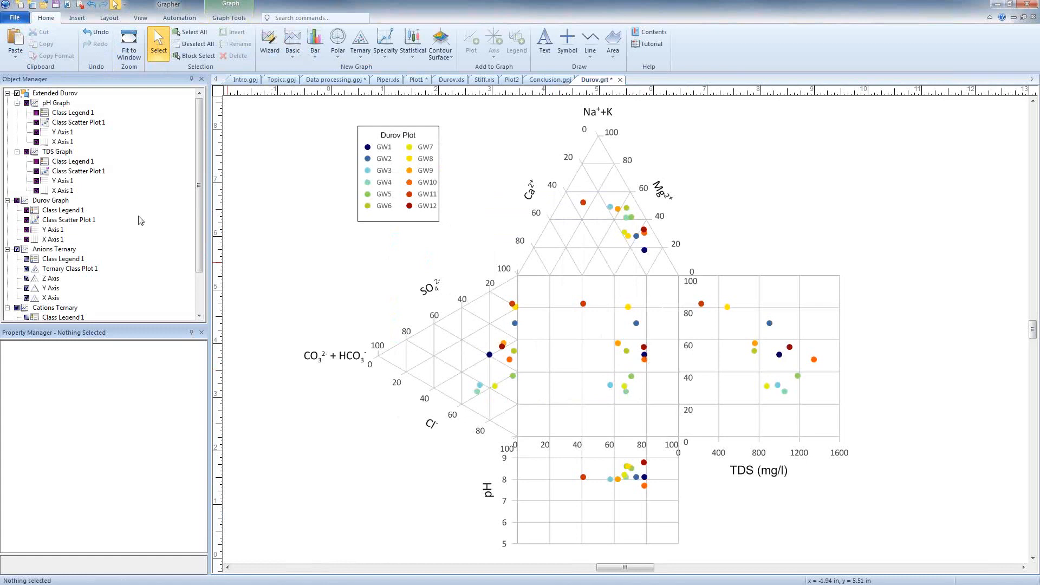
- Set the class column of the Cations Ternary class plot to Column I: TDS (mg/l)
left_click_drag(199, 241, 196, 292)
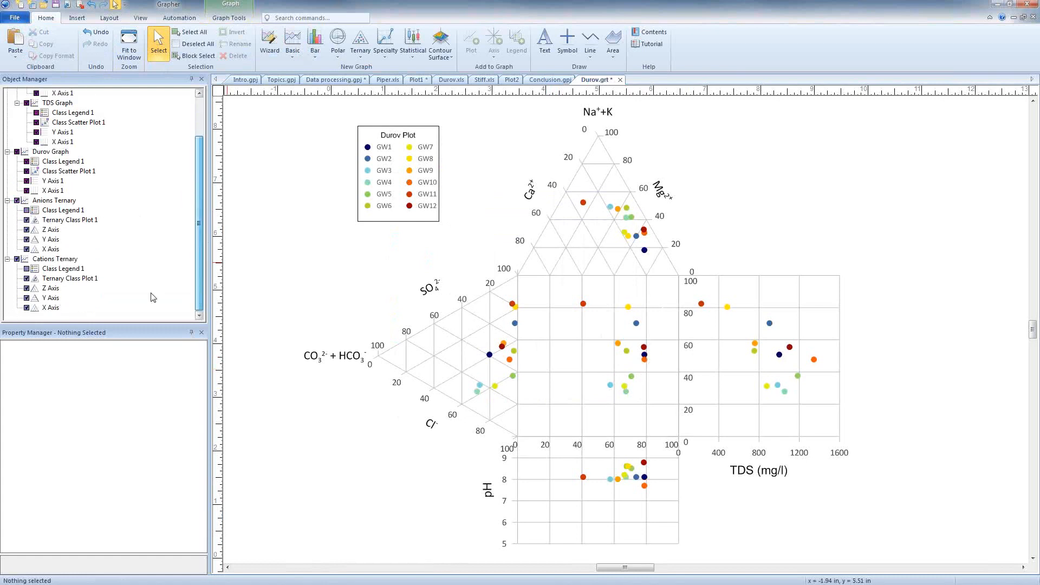
left_click(63, 279)
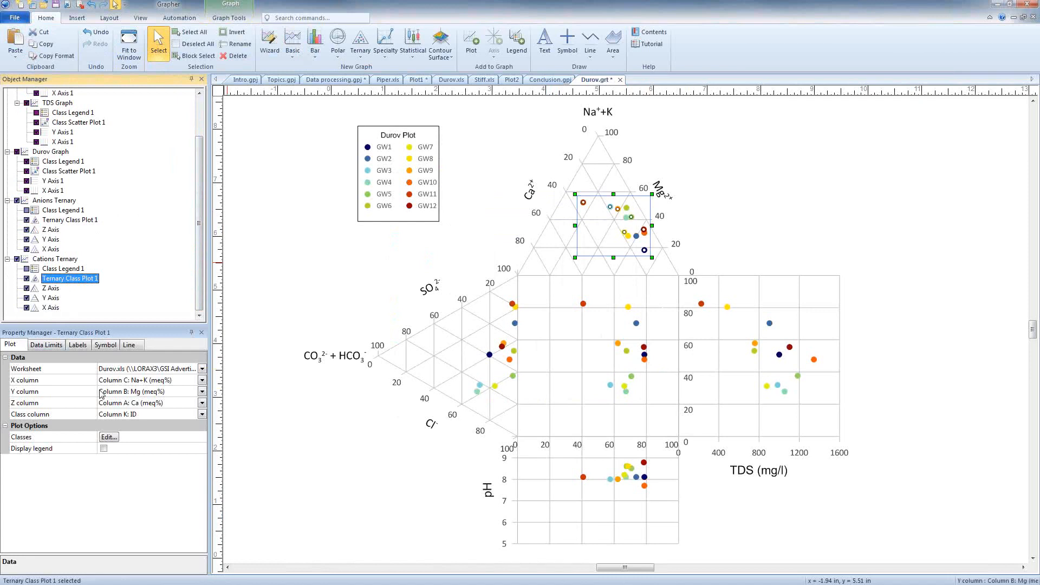
left_click(126, 415)
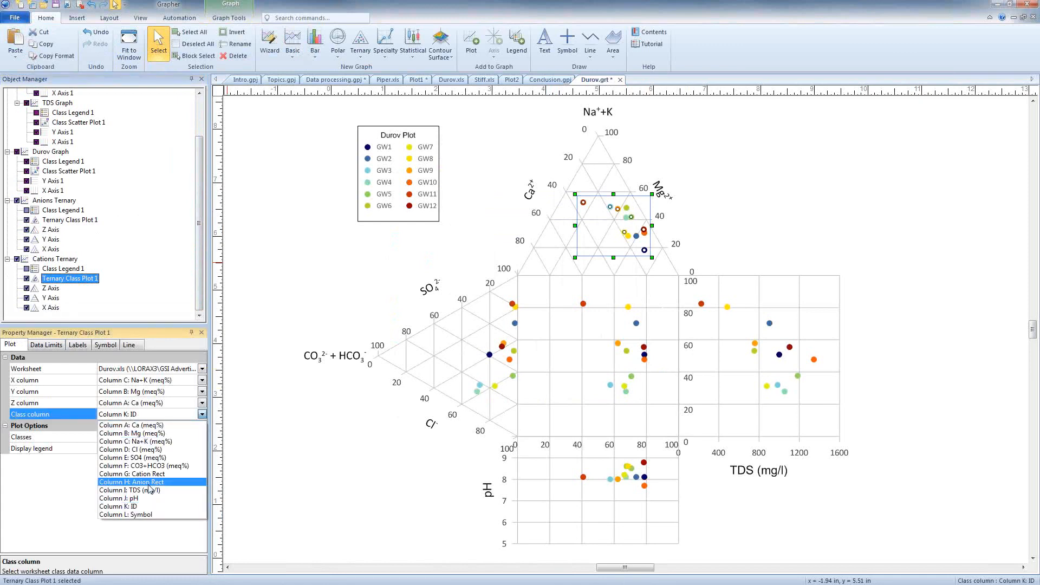
left_click(152, 490)
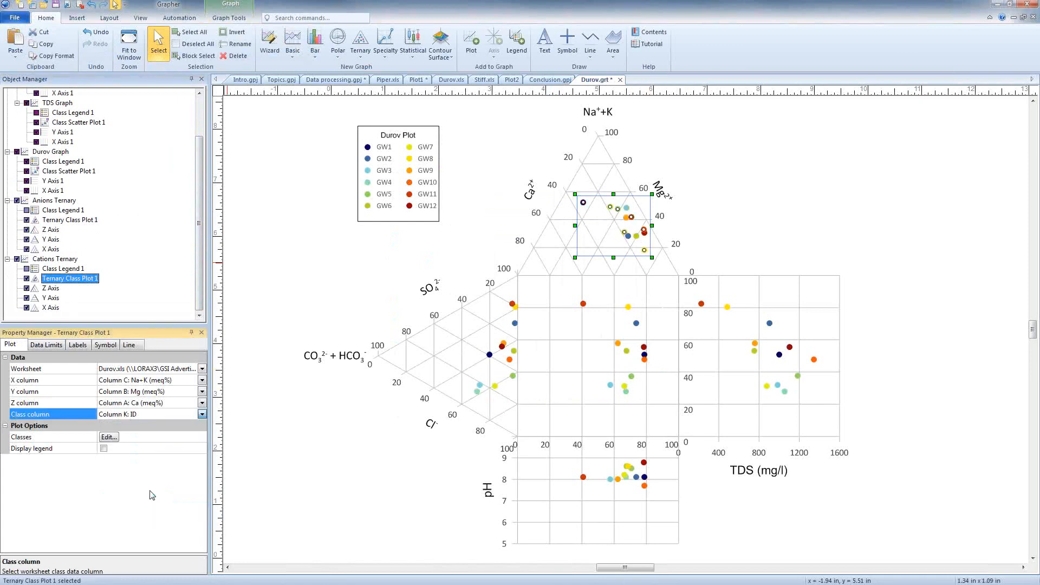
- Divide the Cations Ternary class plot into 4 classes using the Equal Intervals method and the Rainbow10 gradient
left_click(108, 437)
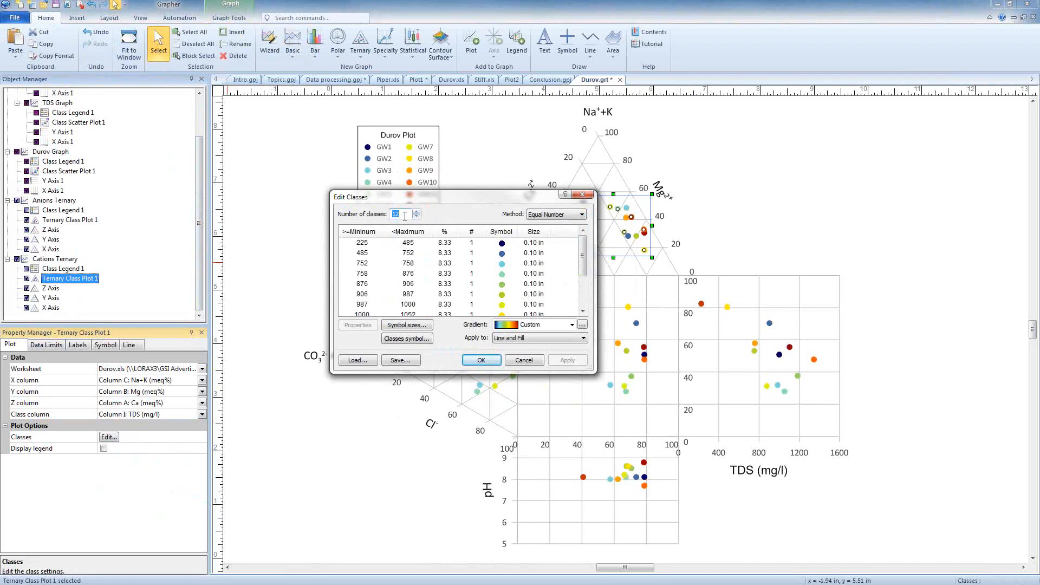
type("4")
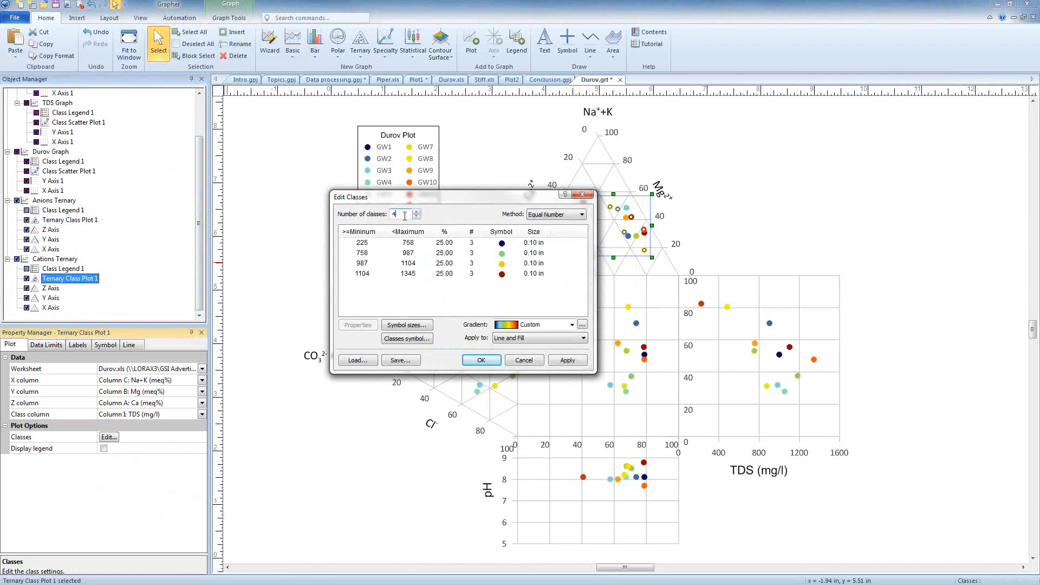
left_click(549, 213)
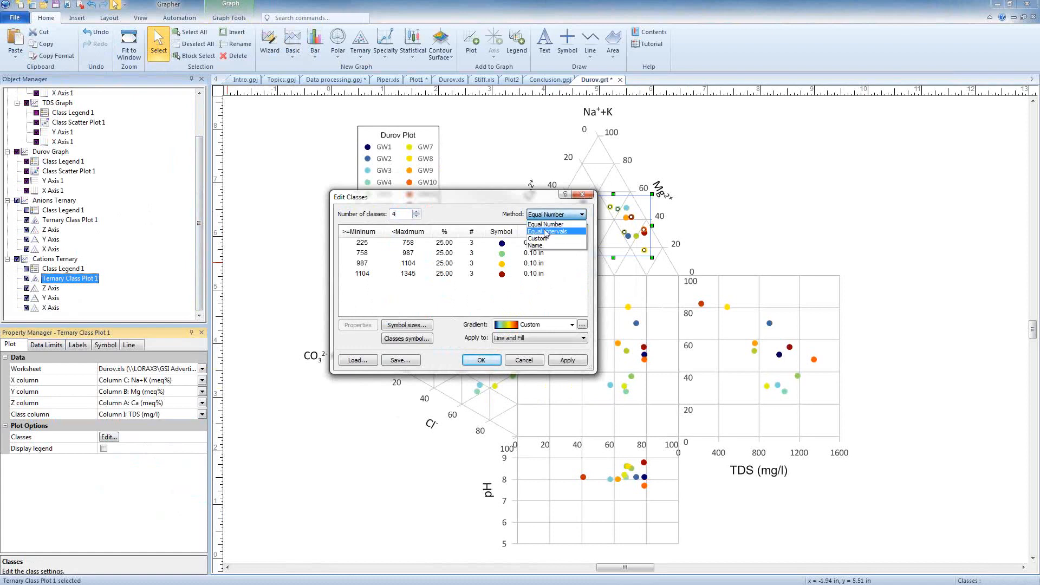
left_click(546, 231)
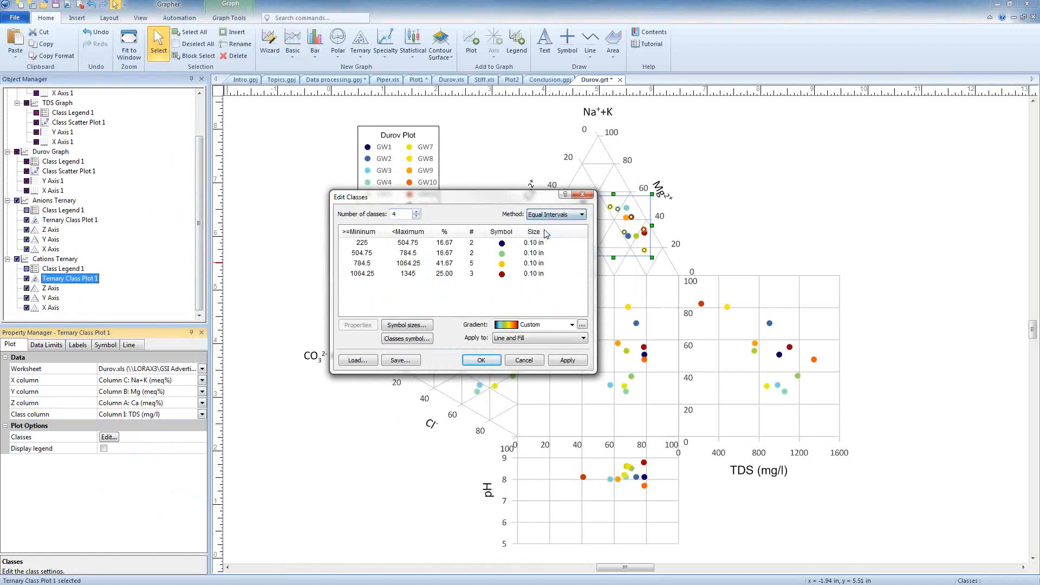
left_click(540, 324)
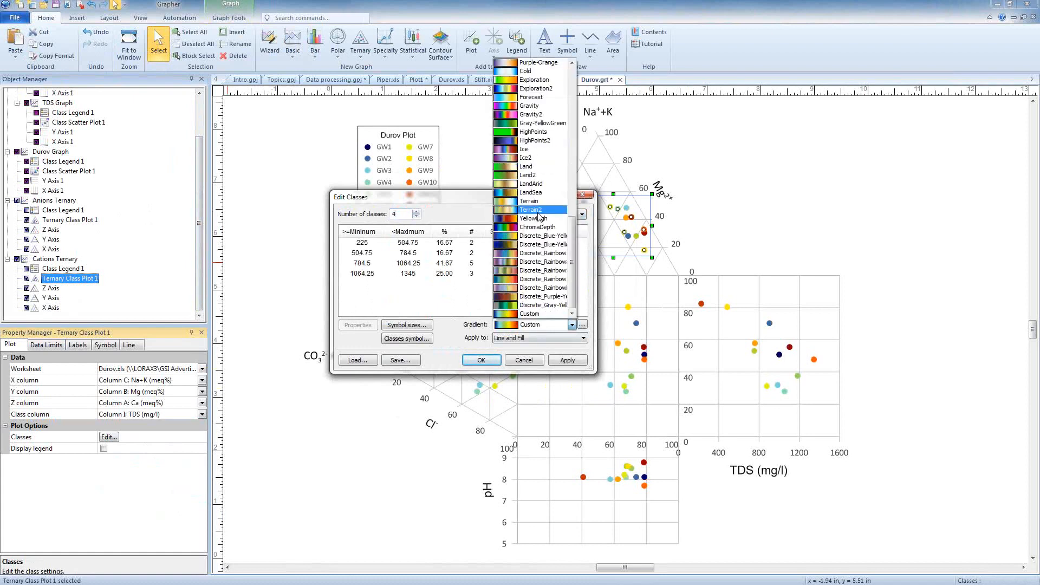
scroll(538, 216, "up", 10)
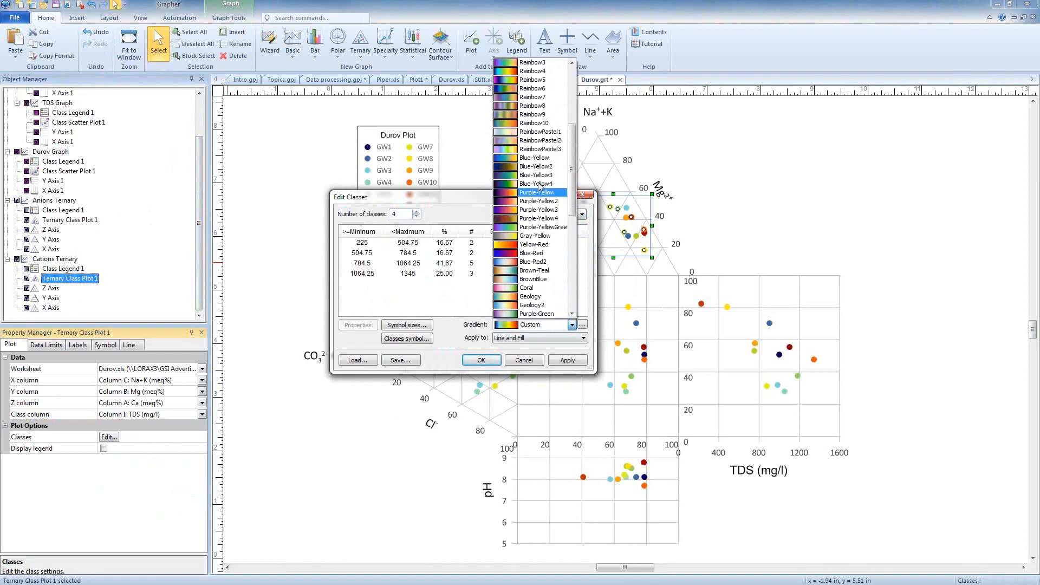
left_click(536, 123)
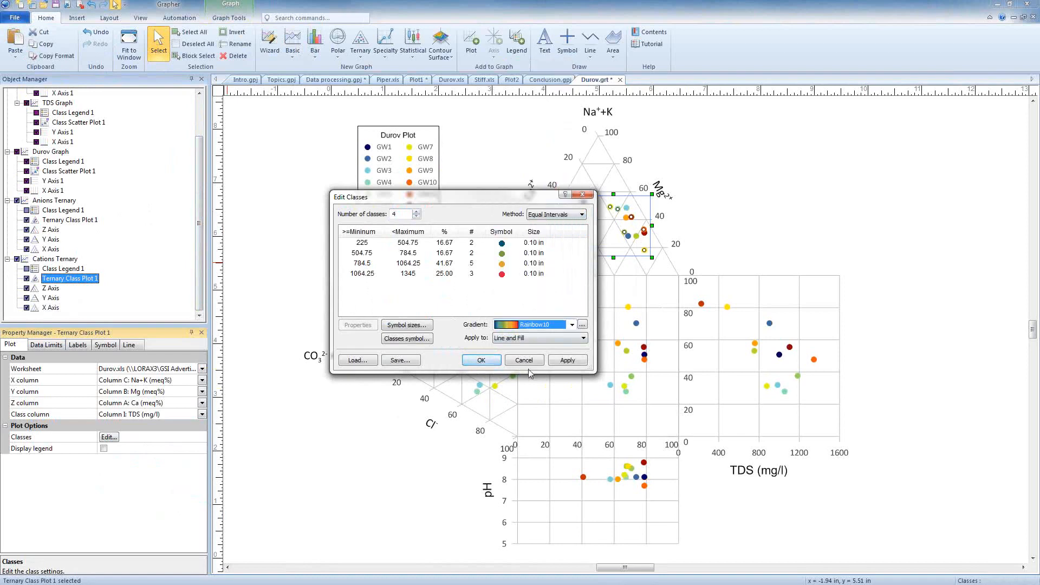
left_click(479, 360)
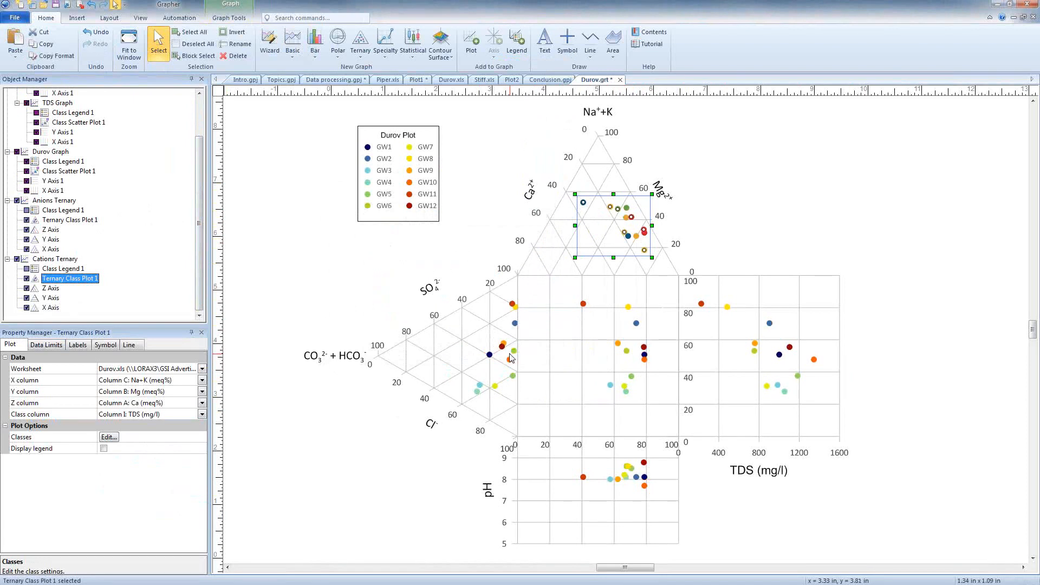
- Inspect the data and class columns of the class scatter plots in the Durov, TDS and pH graphs
left_click(55, 221)
left_click(69, 122)
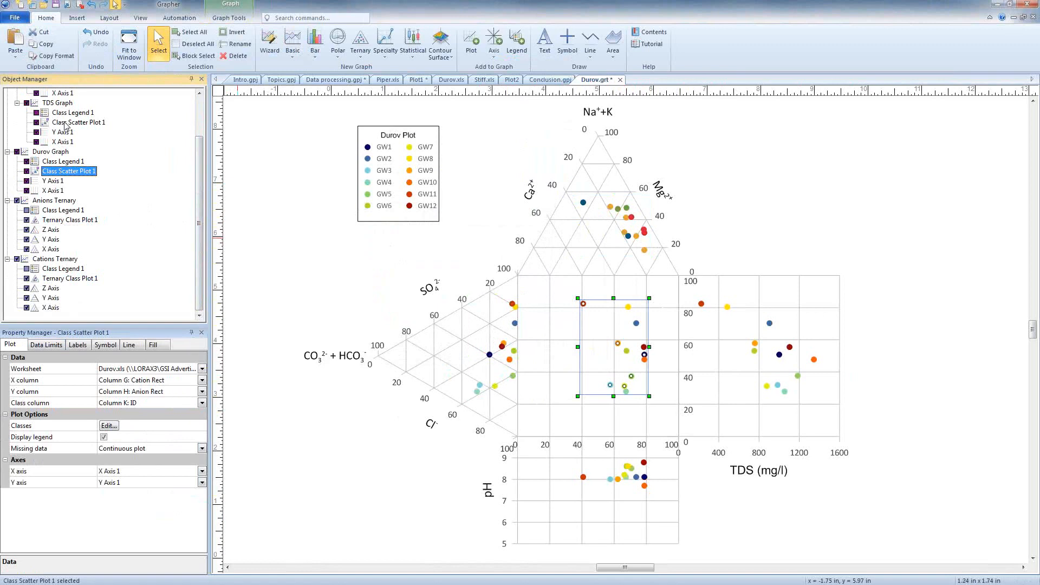
scroll(72, 133, "up", 1)
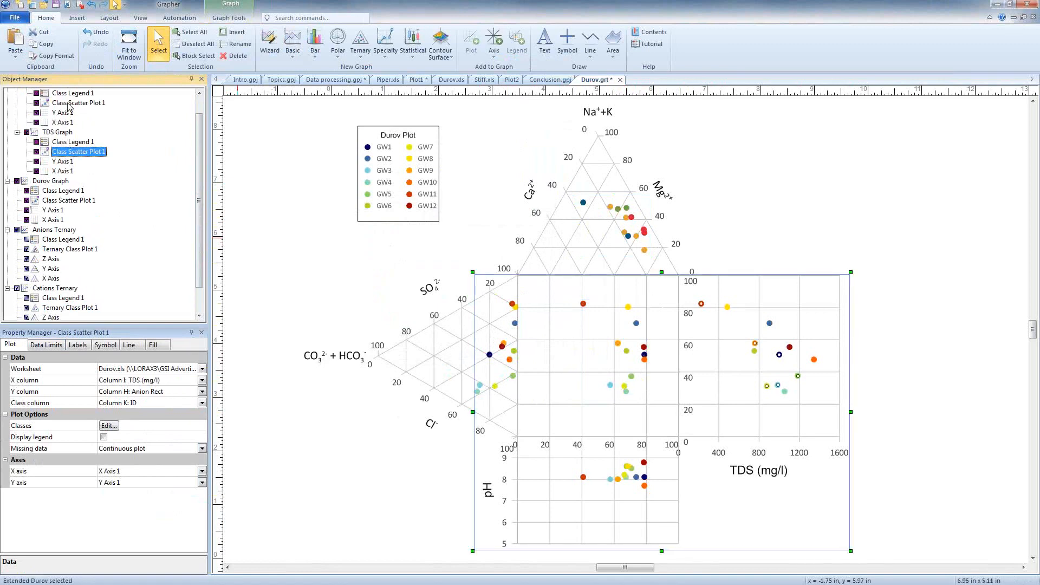
left_click(69, 104)
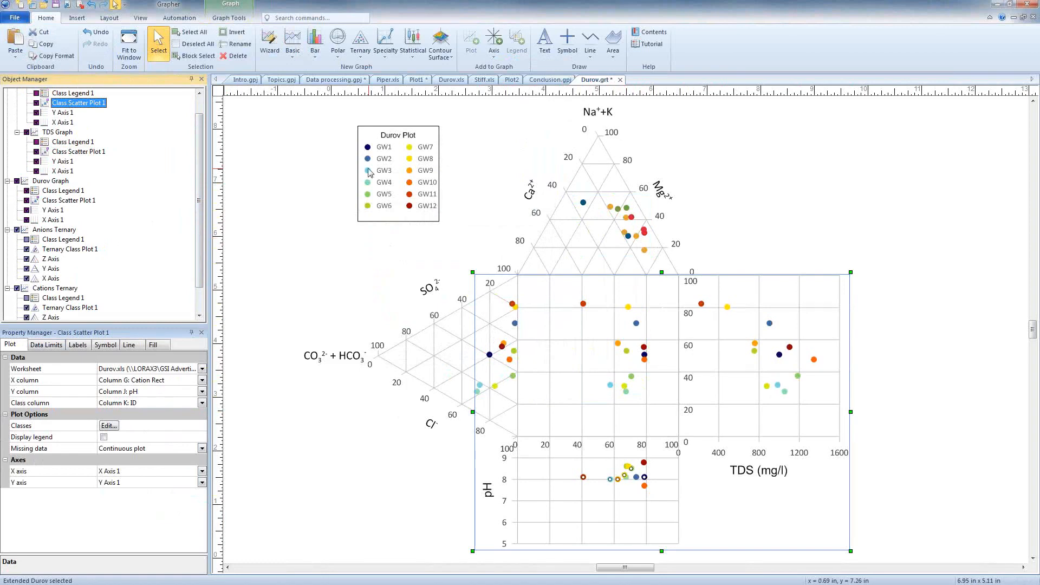
- View the Stiff.xls worksheet and create a Stiff plot from it in the Plot2 document
left_click(481, 81)
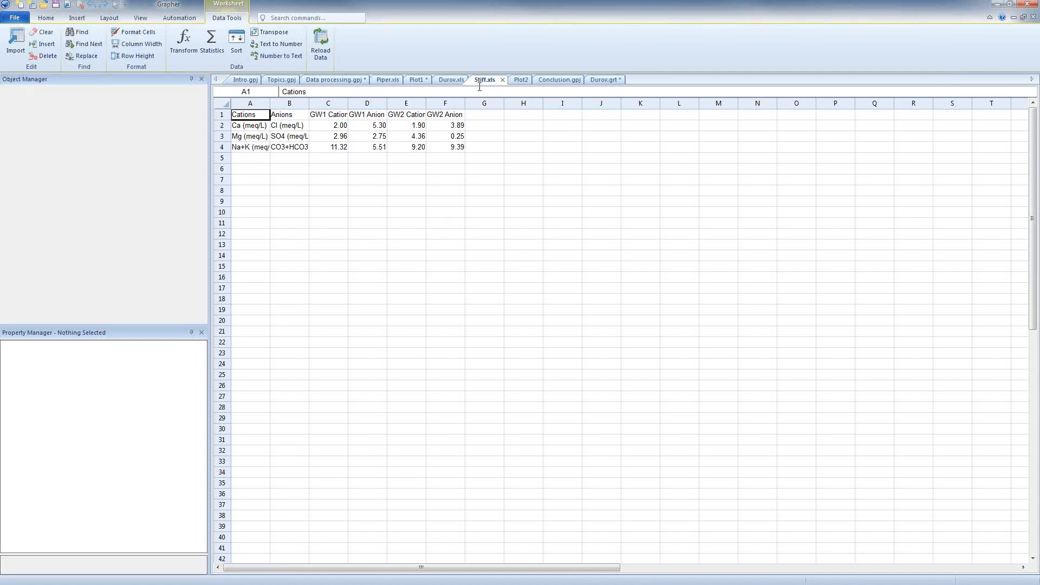
left_click(519, 80)
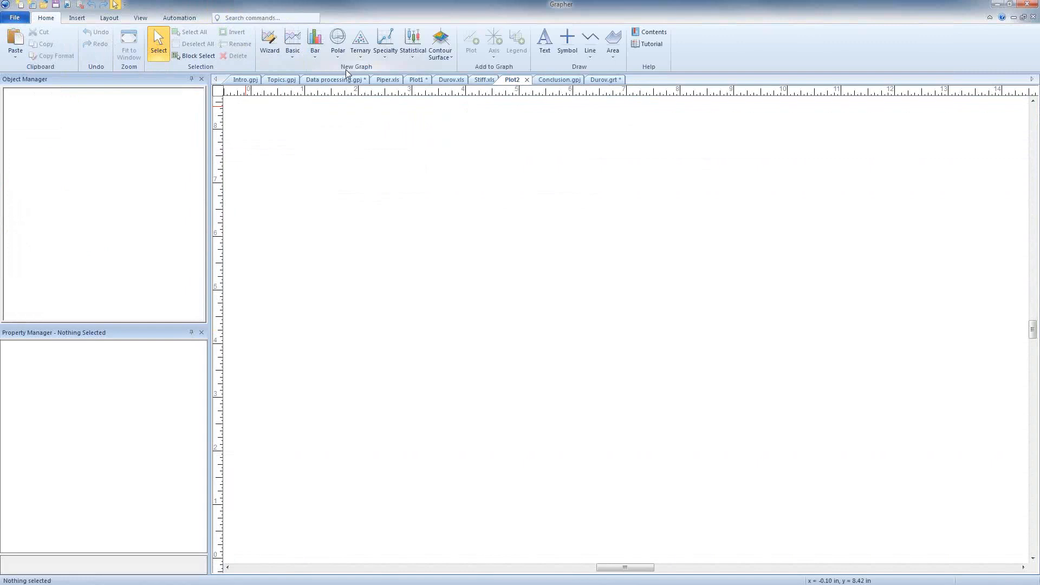
left_click(384, 59)
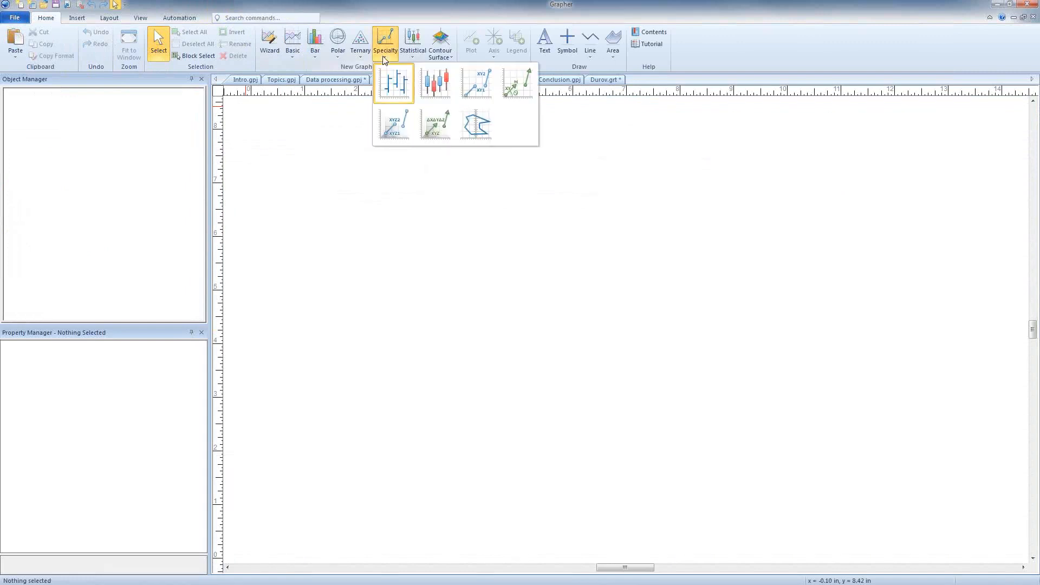
left_click(477, 126)
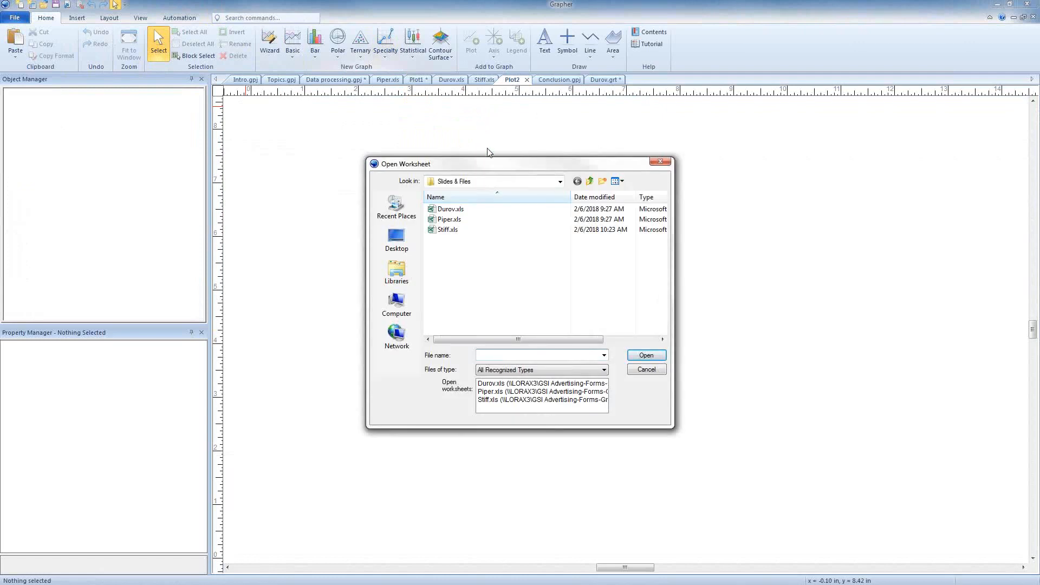
left_click(514, 399)
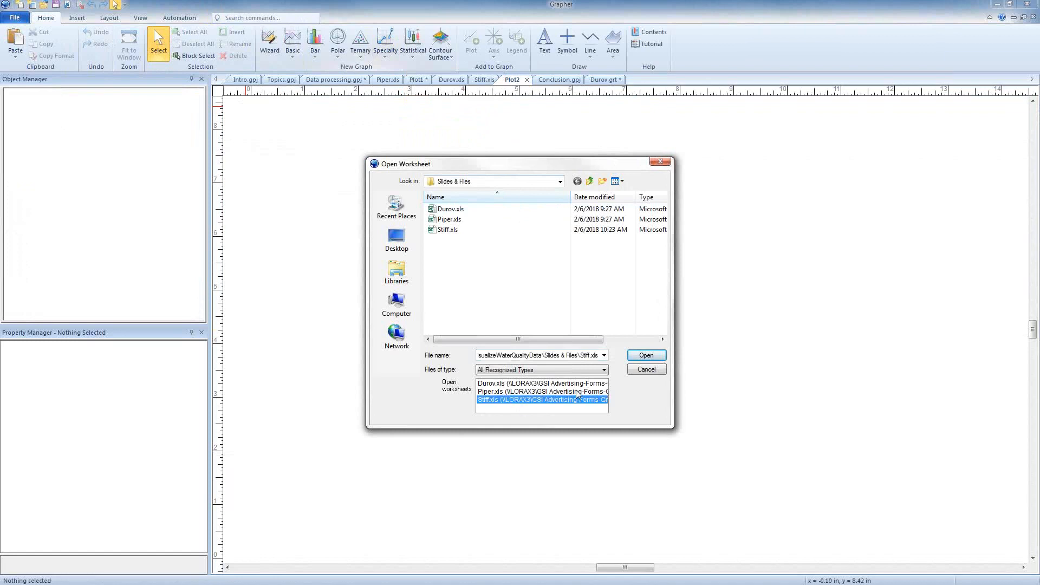
left_click(646, 355)
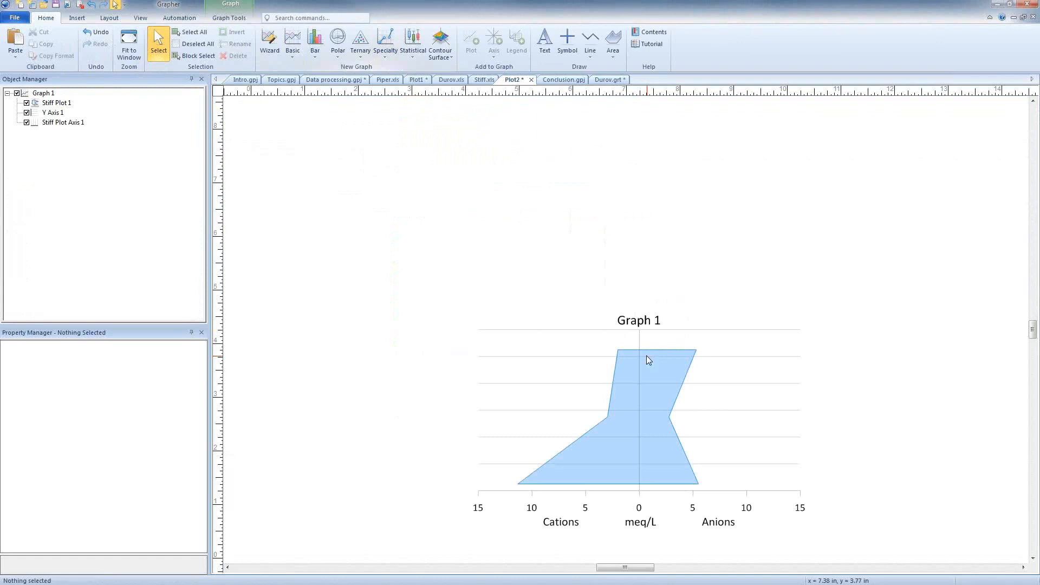
left_click(646, 355)
key("ctrl+l")
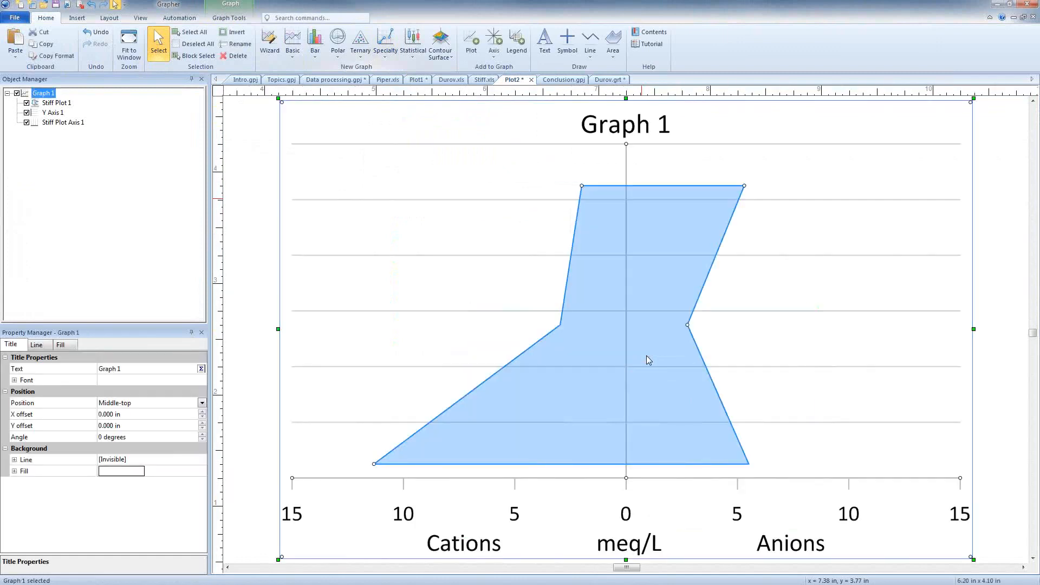
left_click(75, 251)
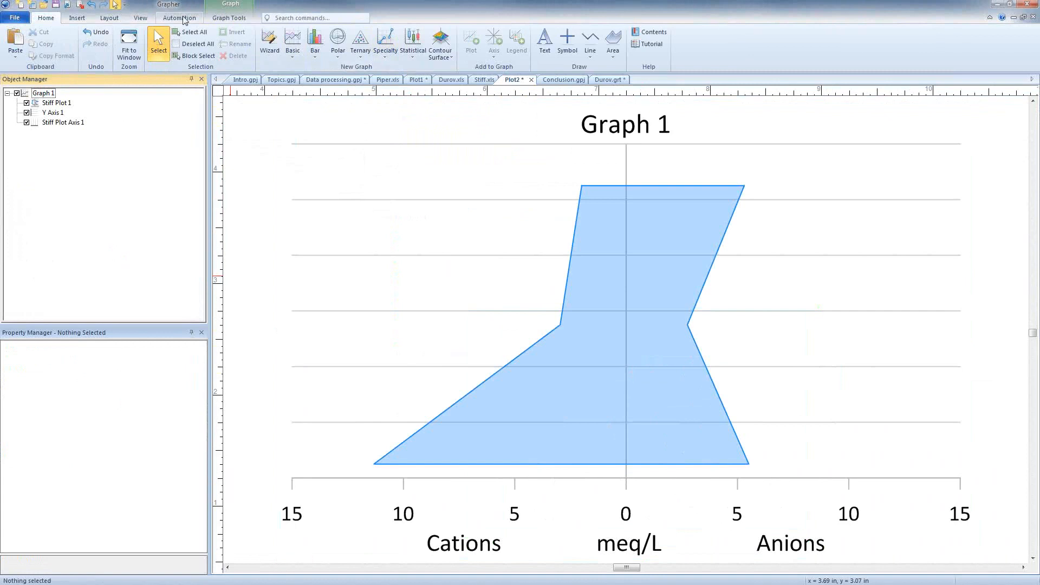
- Add a second Stiff plot to Graph 1 on Stiff Plot Axis 1 and Y Axis 1, using Stiff.xls as its data
left_click(221, 19)
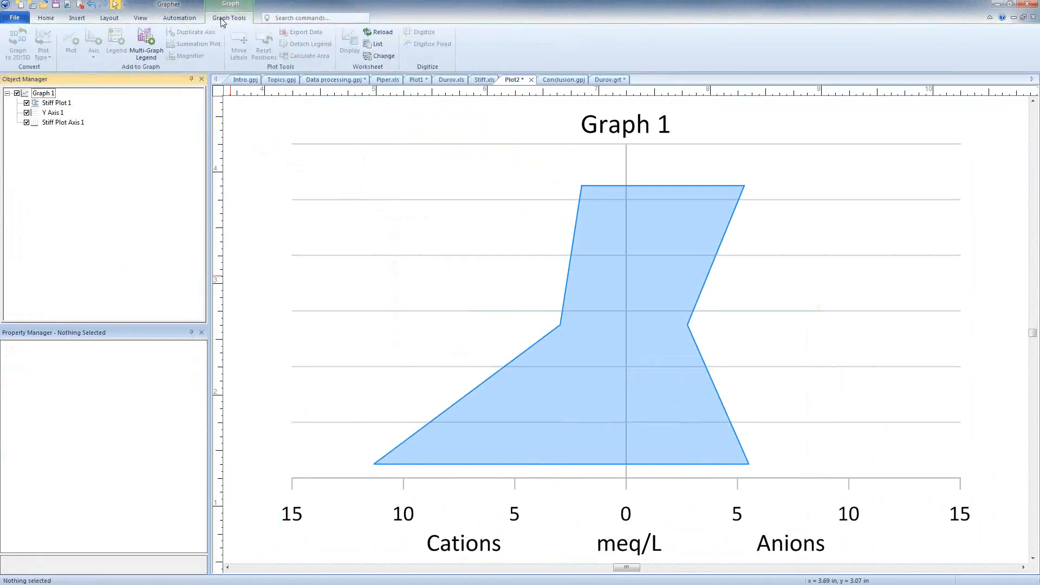
left_click(53, 104)
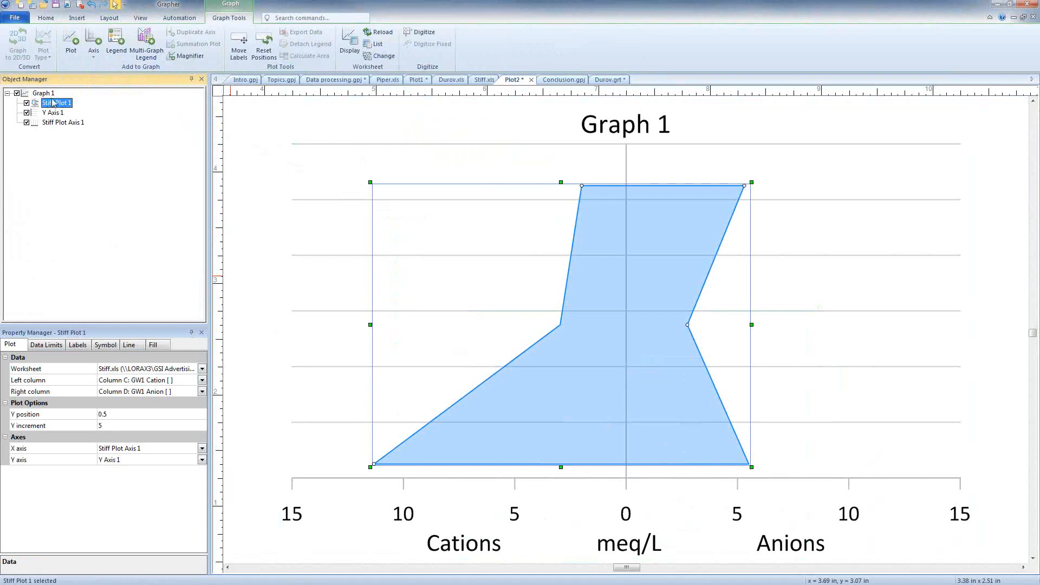
left_click(70, 44)
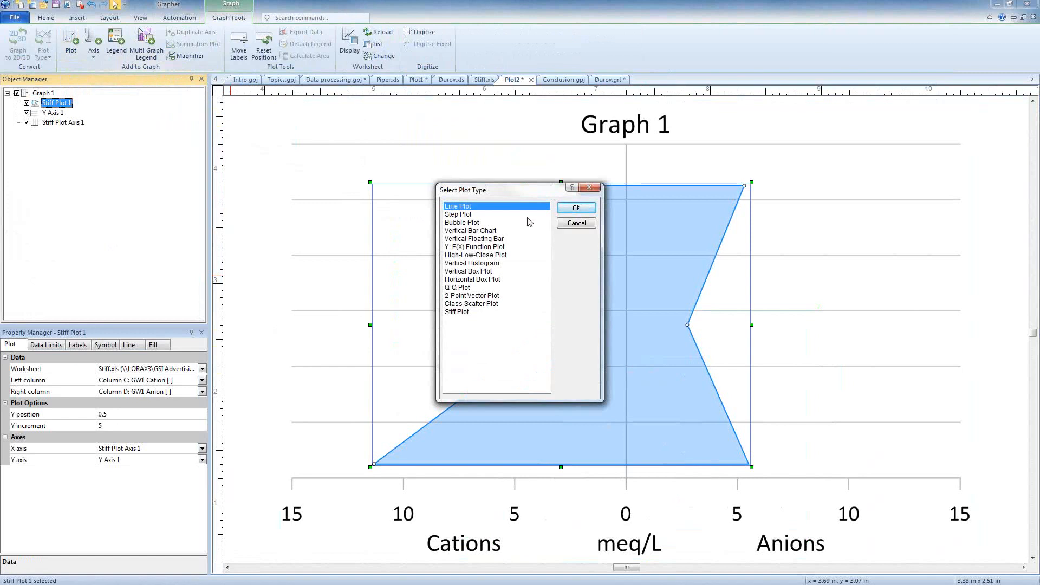
left_click(458, 312)
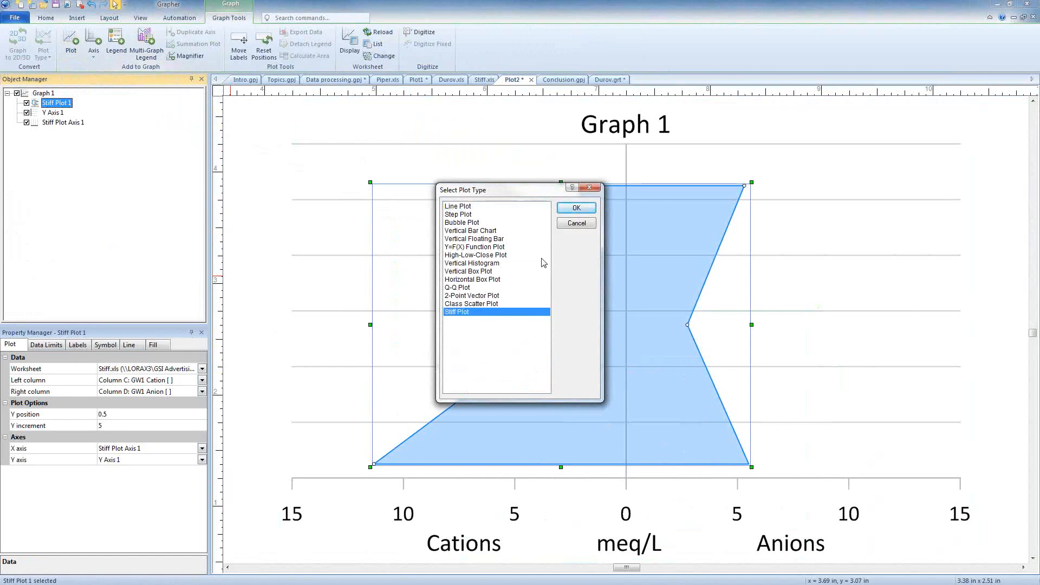
left_click(577, 209)
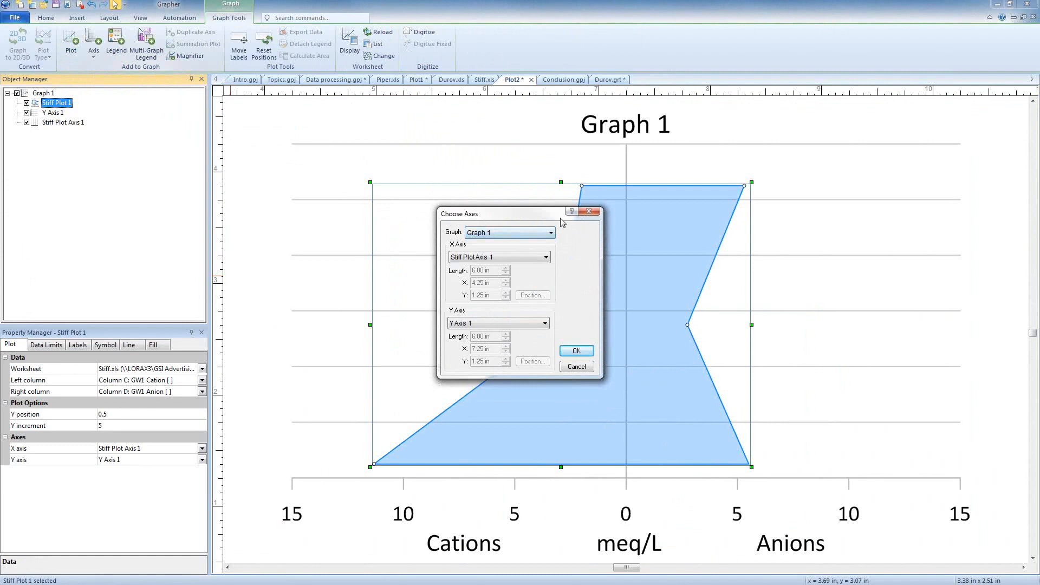
left_click(576, 351)
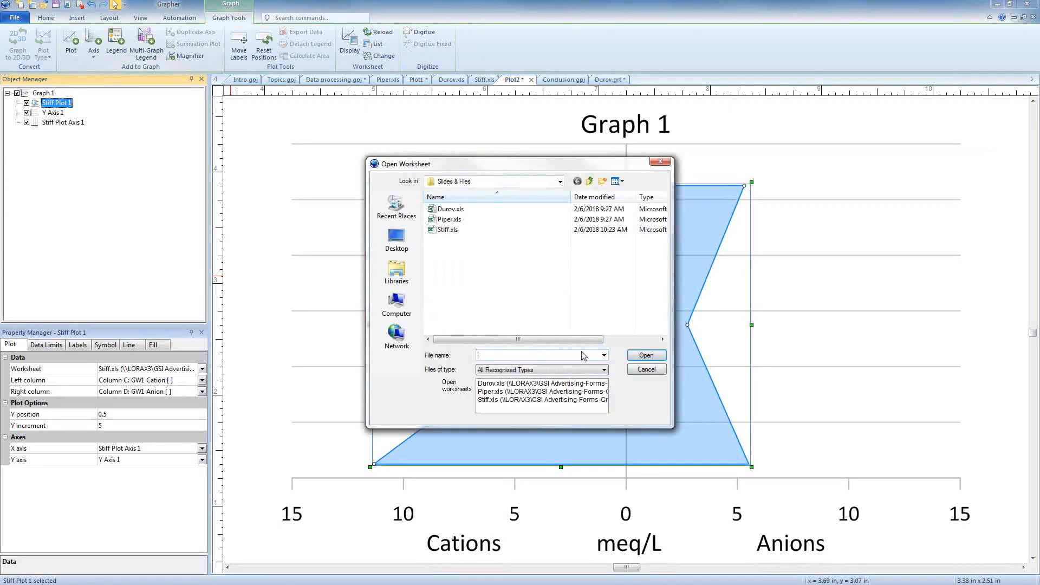
left_click(494, 401)
left_click(645, 356)
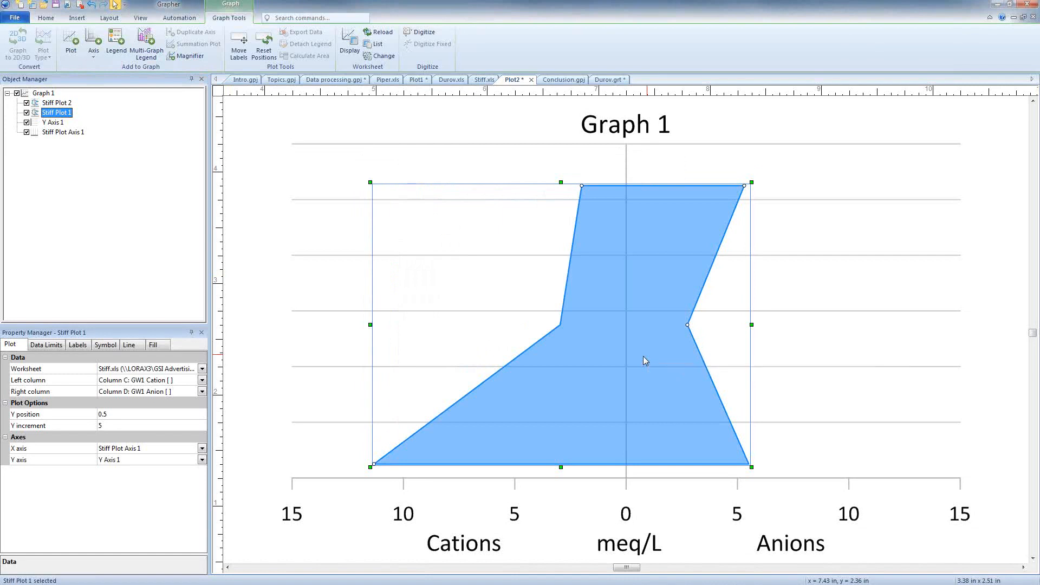
- Set Stiff Plot 2's left column to Column E: GW2 Cation and its right column to Column F: GW2 Anion
left_click(56, 103)
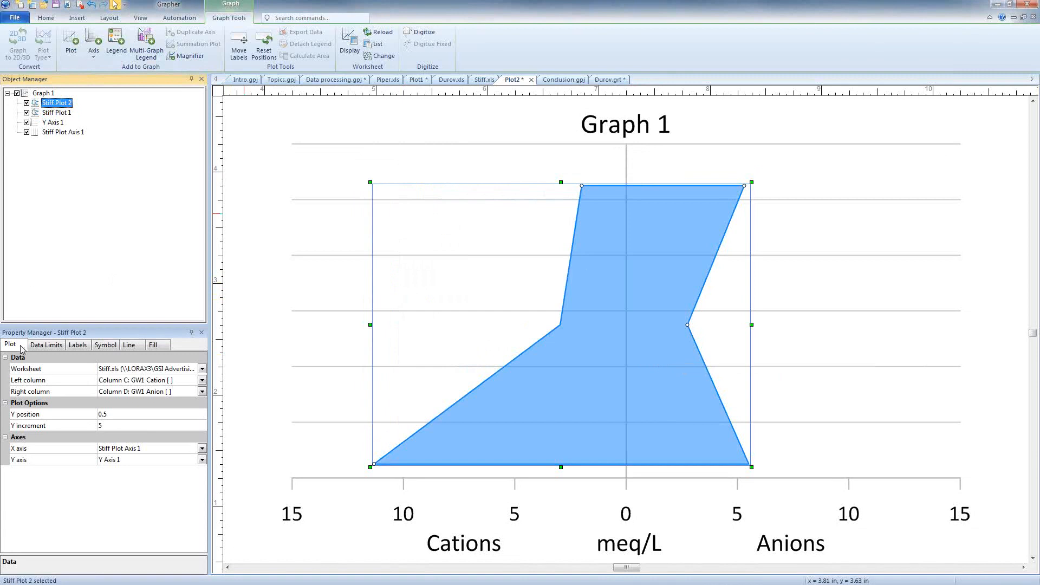
left_click(117, 381)
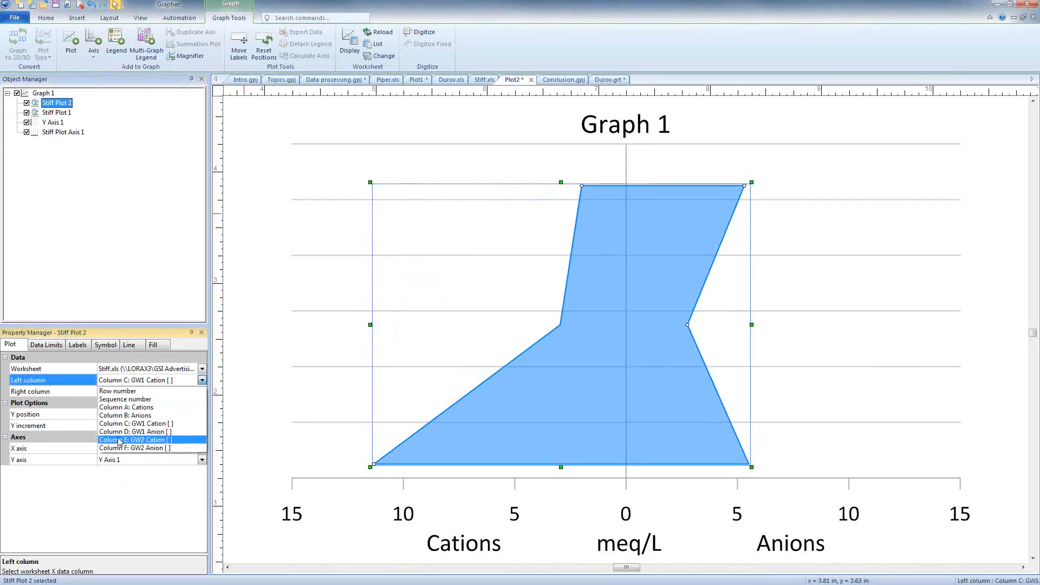
left_click(119, 440)
left_click(122, 392)
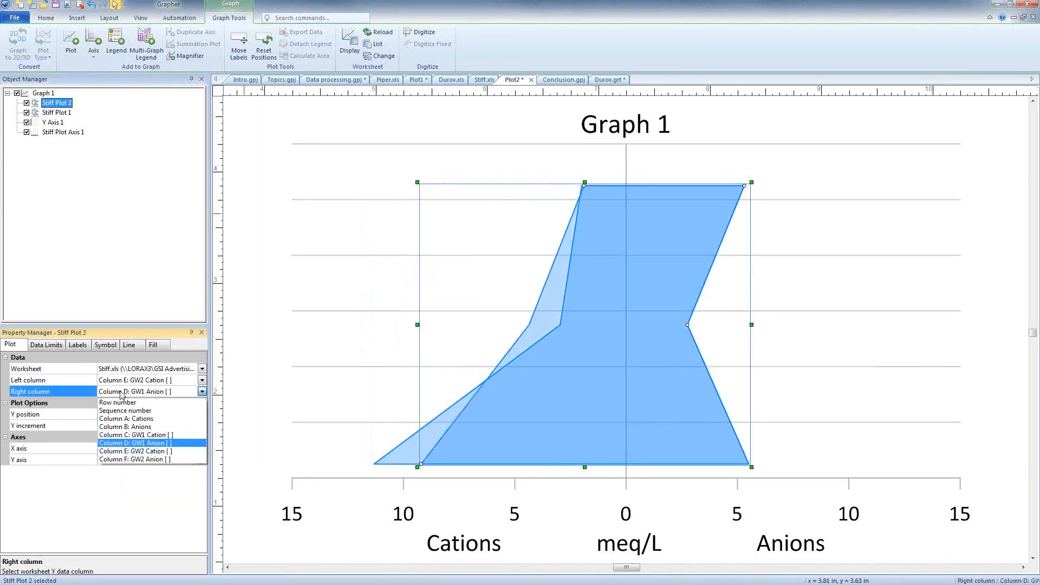
left_click(120, 459)
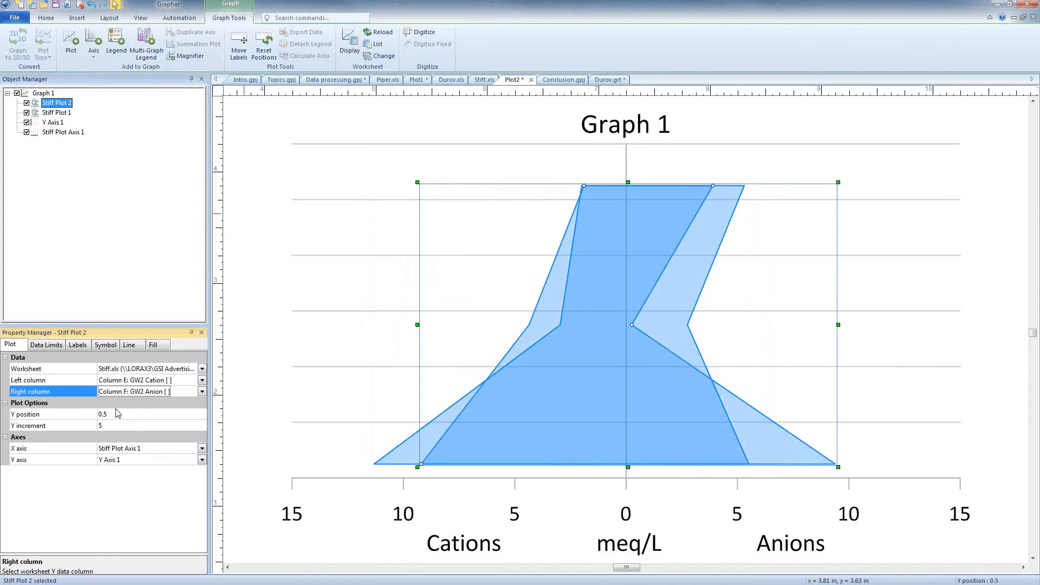
- Change the fill and line colors of Stiff Plot 2 to Grass Green
left_click(157, 346)
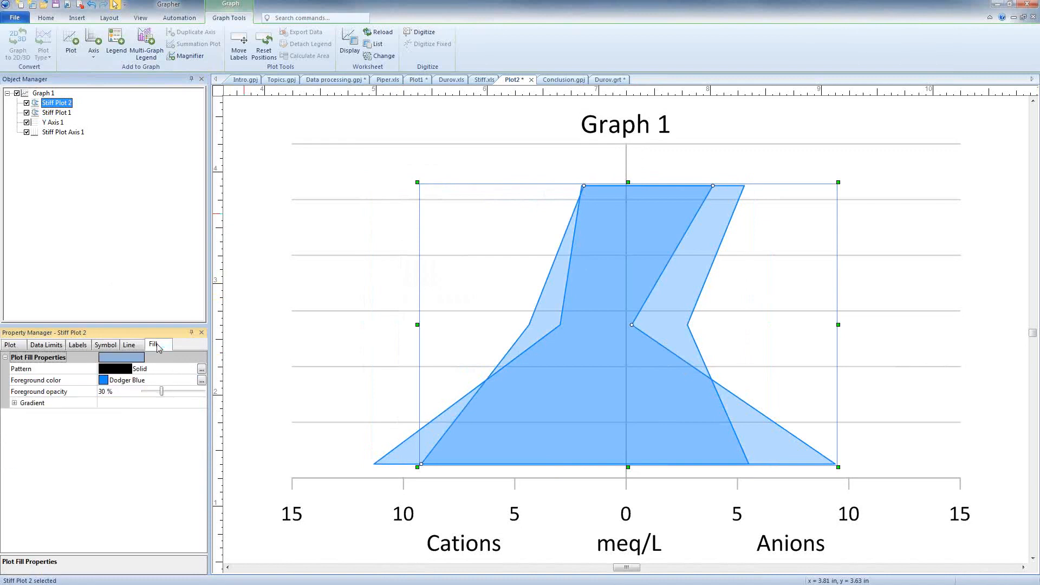
left_click(106, 380)
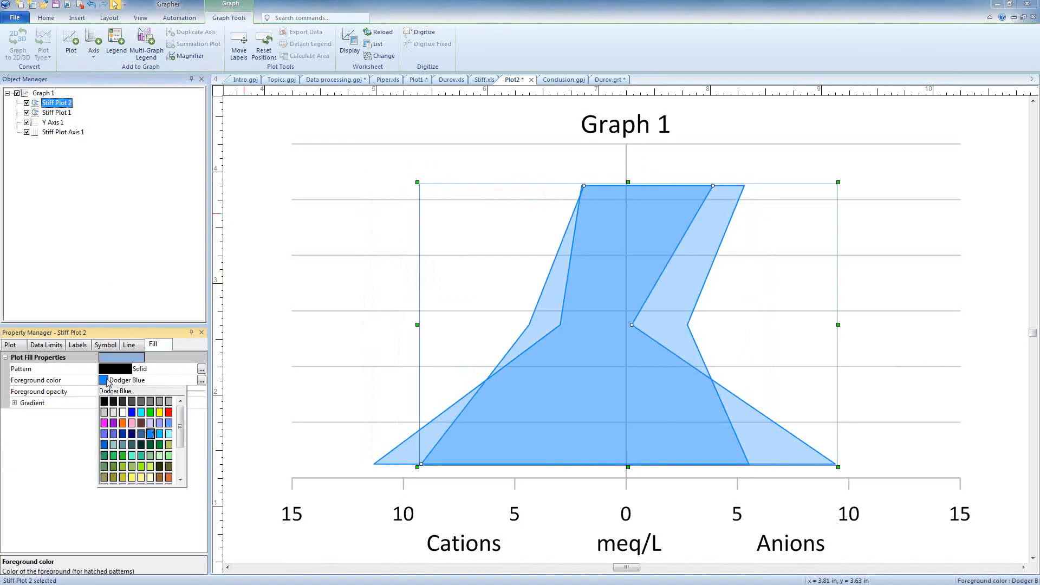
left_click(159, 445)
left_click(136, 348)
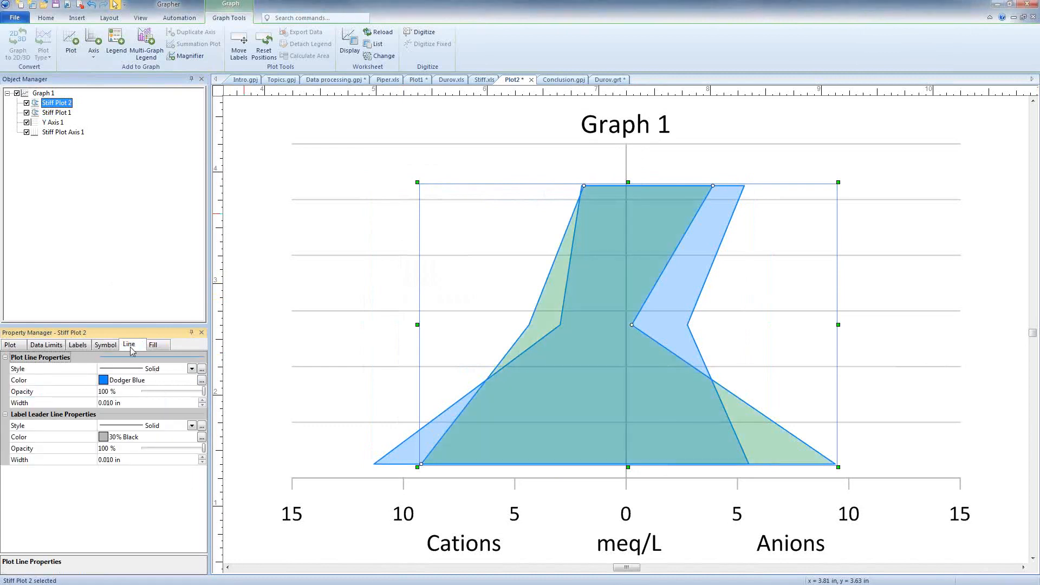
left_click(108, 381)
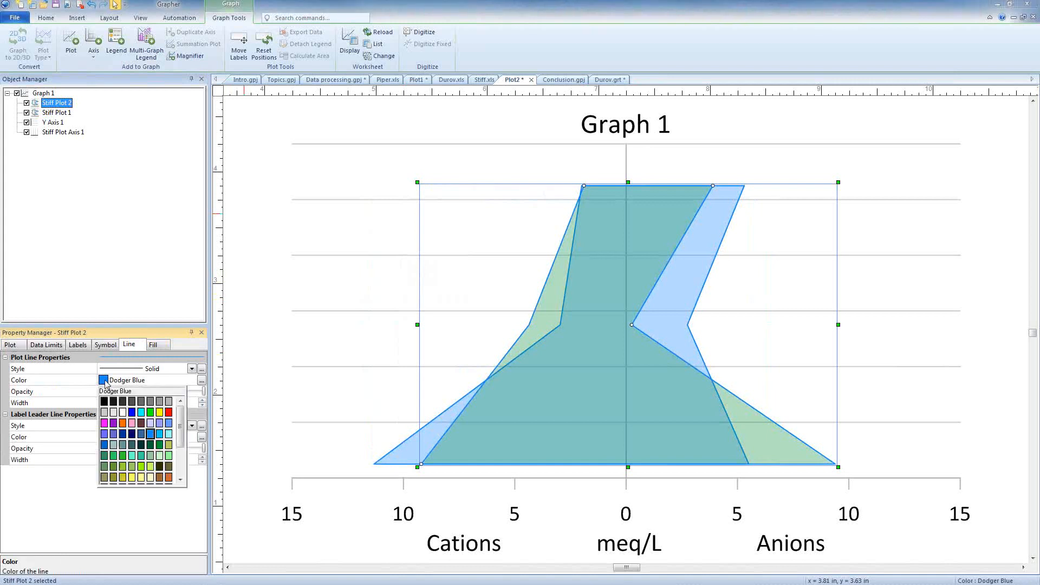
left_click(159, 444)
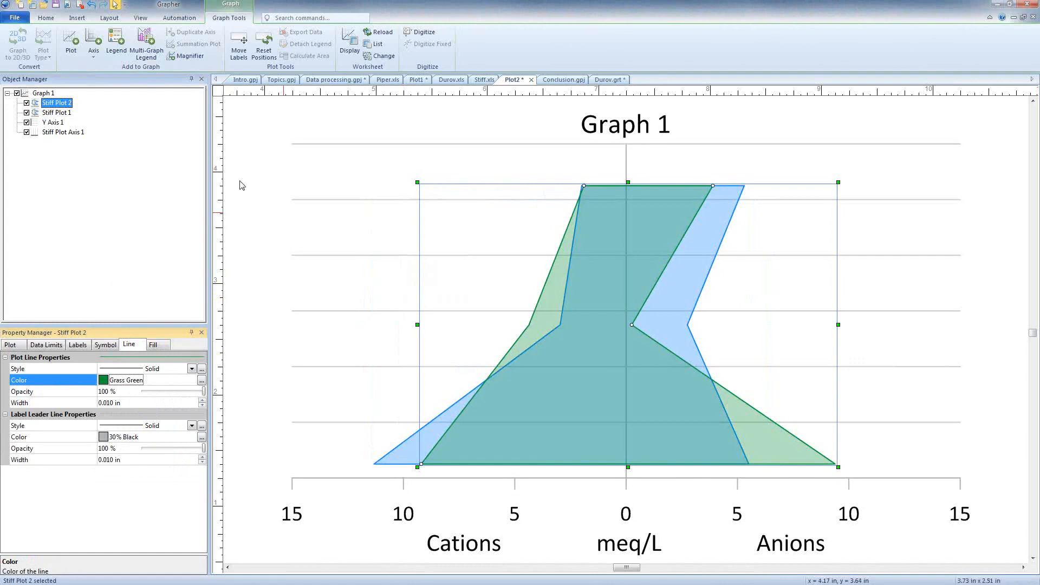
- Set the Stiff Plot Axis 1 tick label font to 12 points and its color to 80% Black
left_click(62, 133)
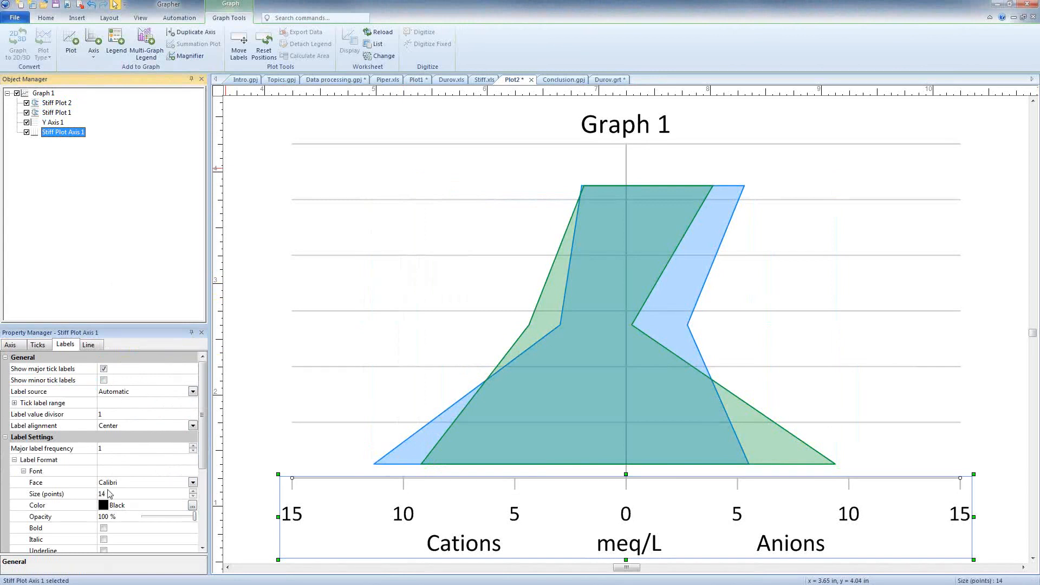
left_click(193, 496)
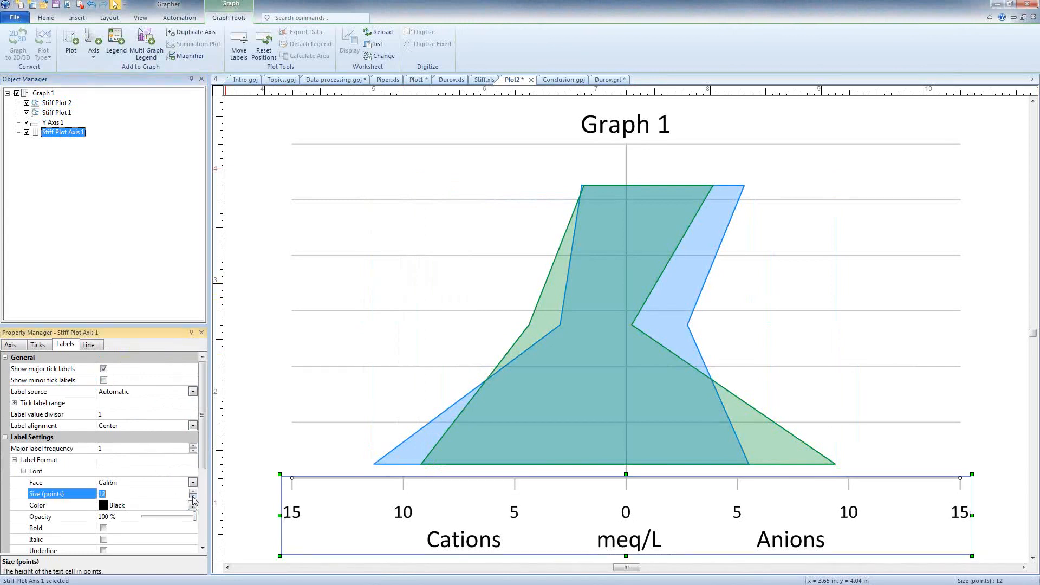
left_click(123, 511)
left_click(124, 509)
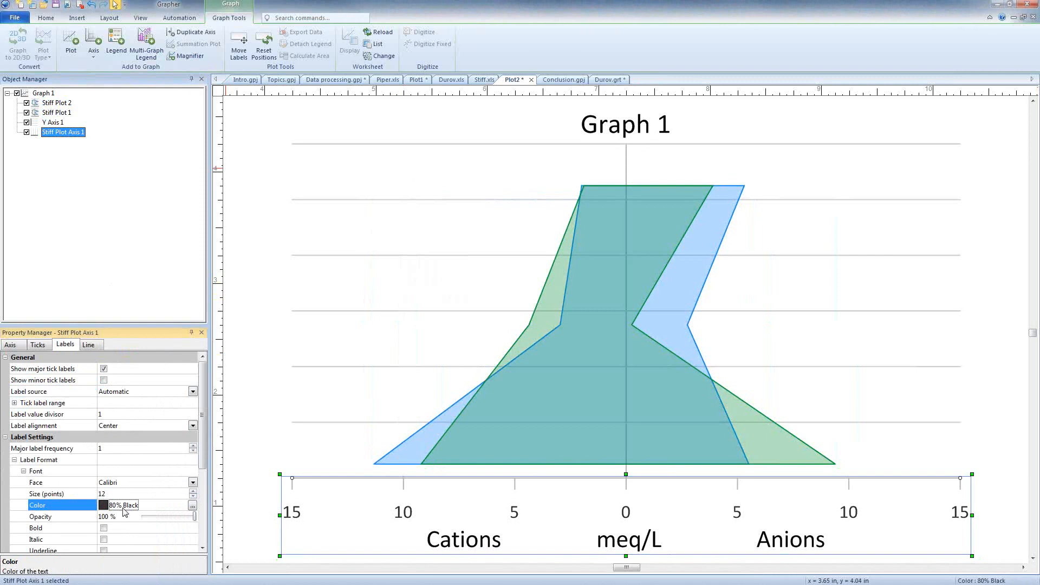
- Change the title text of Graph 1 to "Stiff Plot Example"
left_click(43, 94)
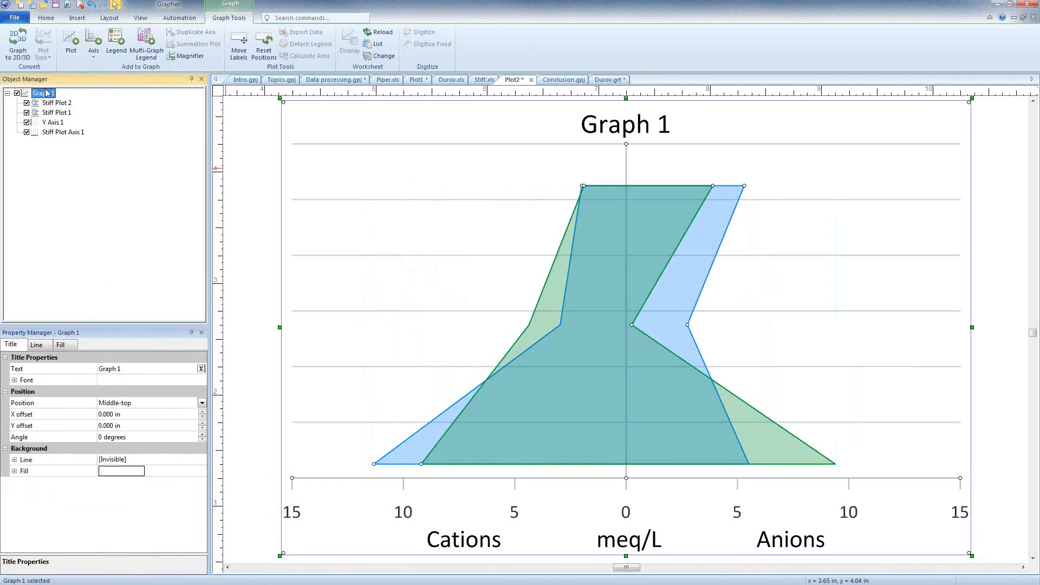
left_click(138, 373)
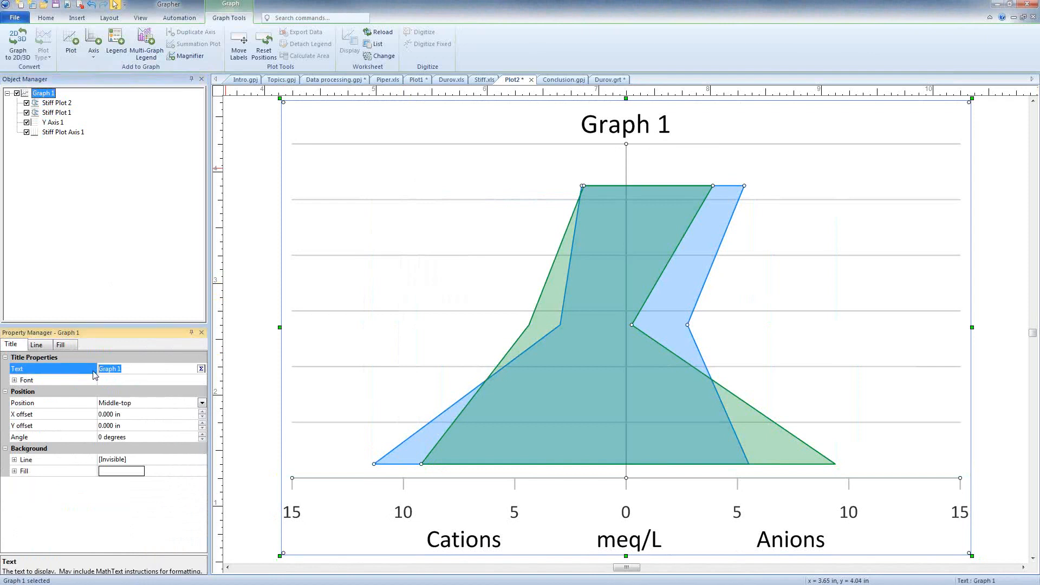
type("Stiff Plot Example")
key("Return")
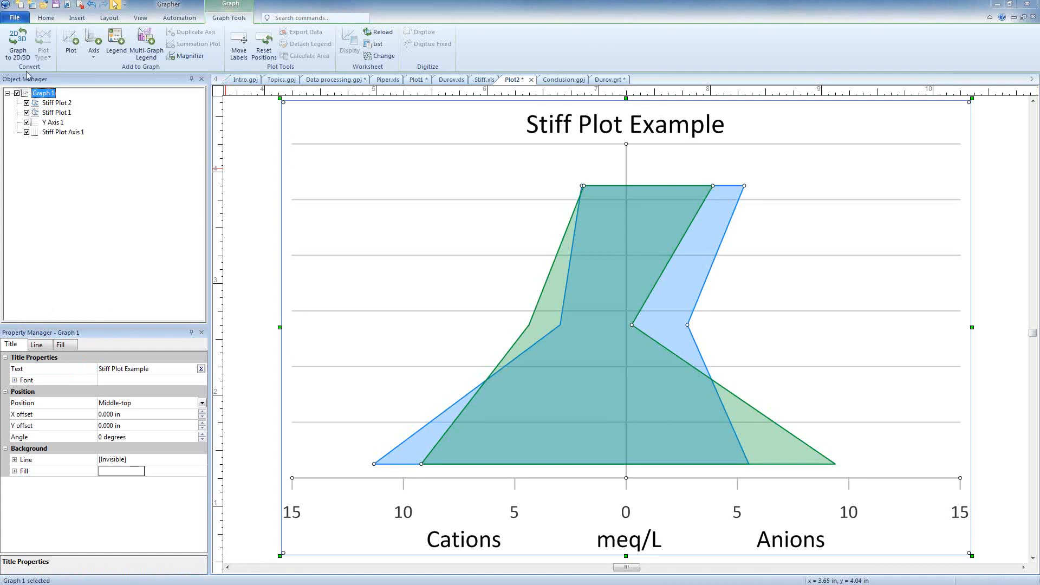
- Examine the label source options available for the tick labels of Y Axis 1
left_click(54, 123)
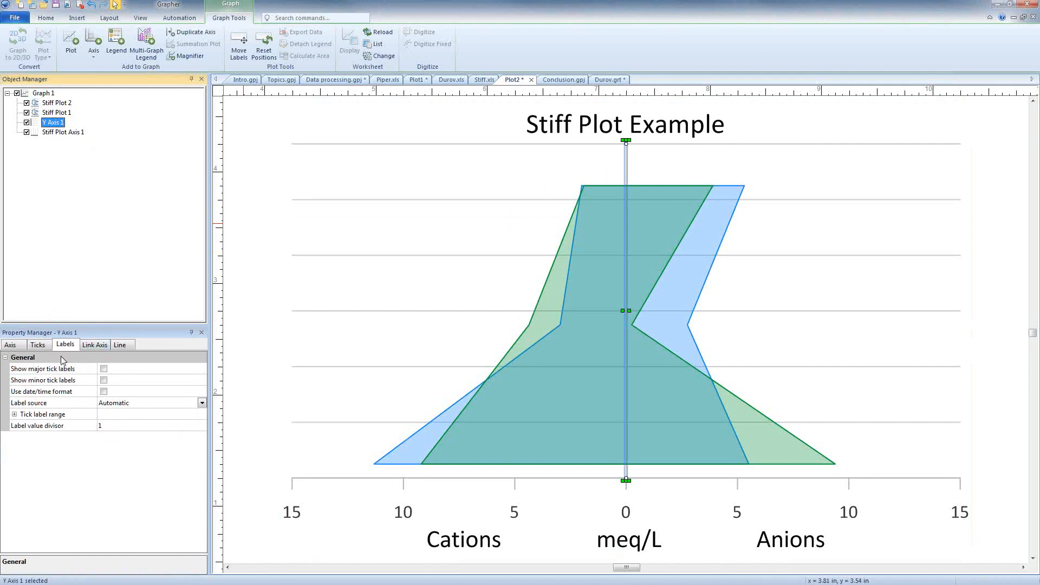
left_click(110, 405)
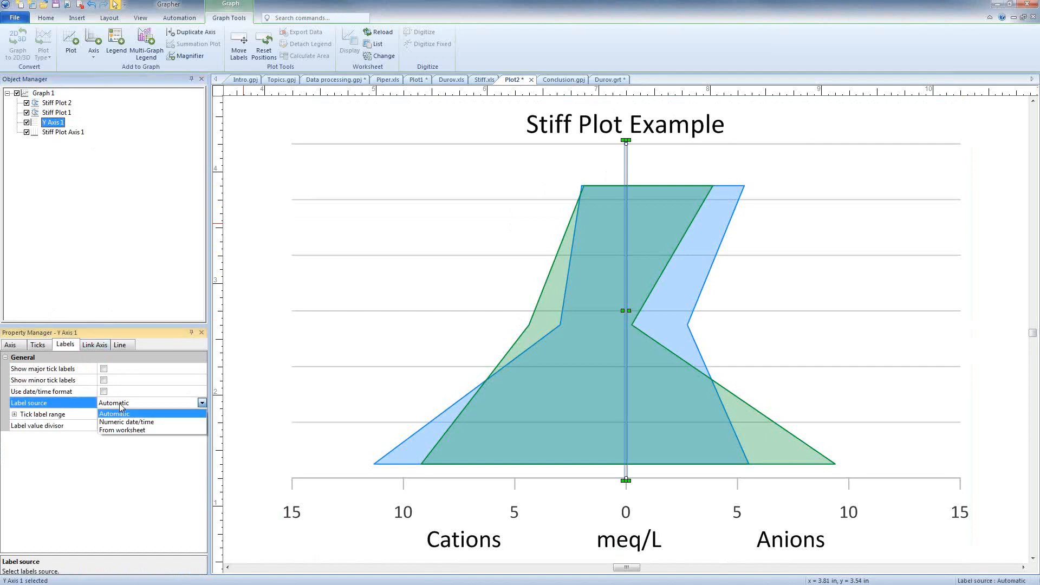
left_click(120, 405)
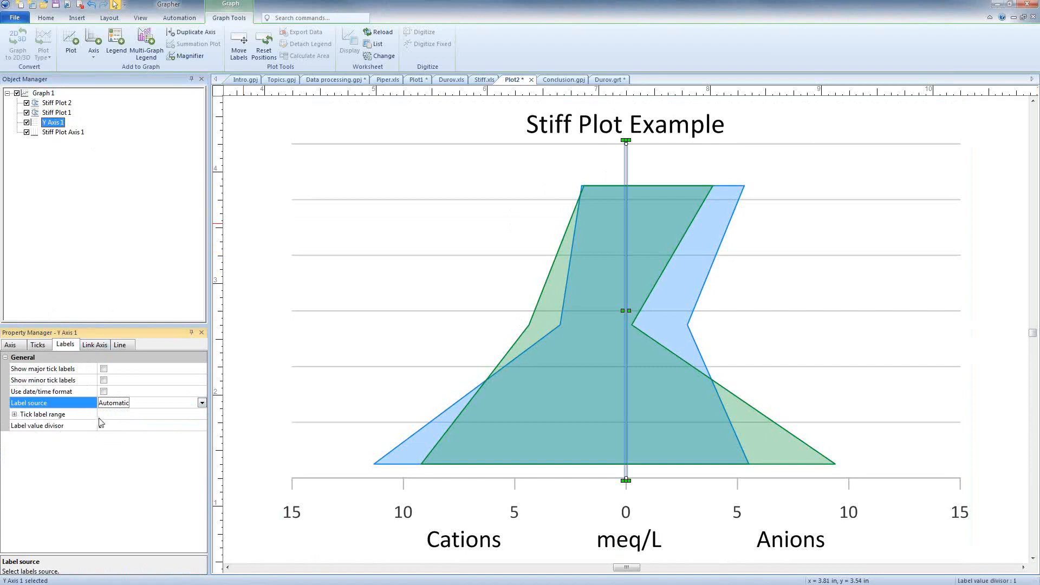
left_click(118, 406)
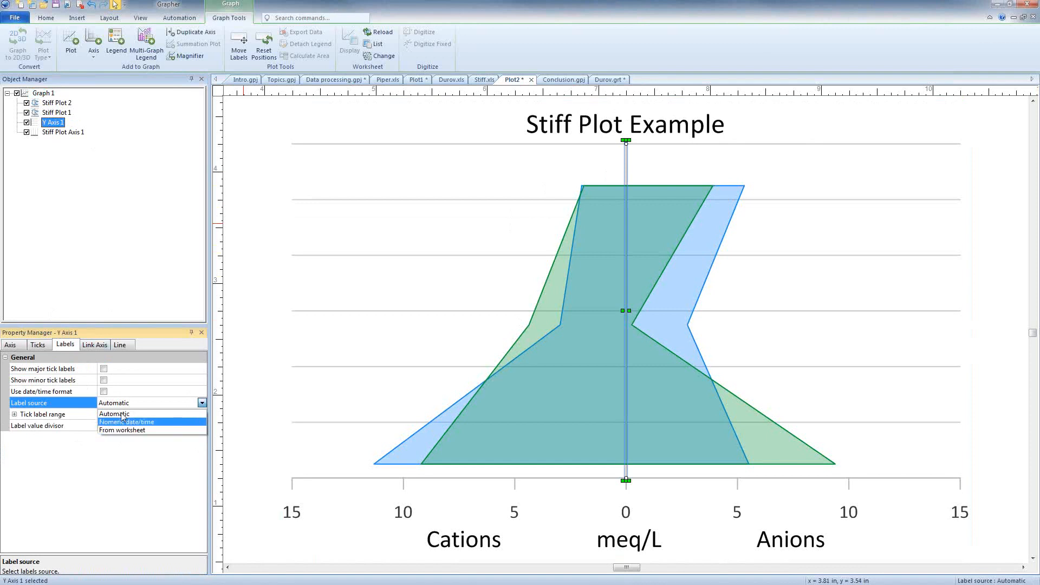
left_click(124, 403)
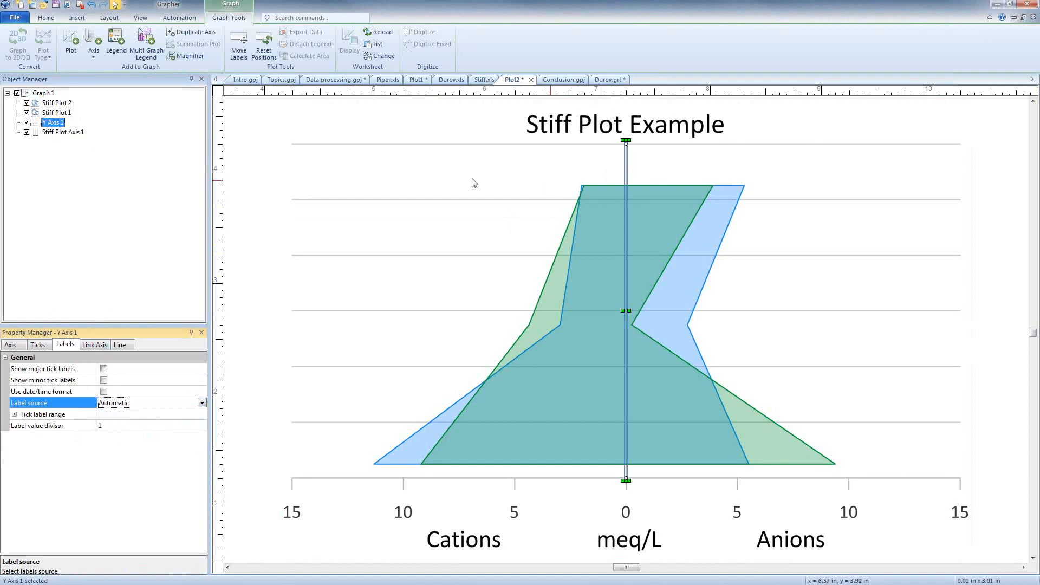
- Label Stiff Plot 1 with Column A: Cations for the left rows and Column B: Anions for the right rows
left_click(62, 114)
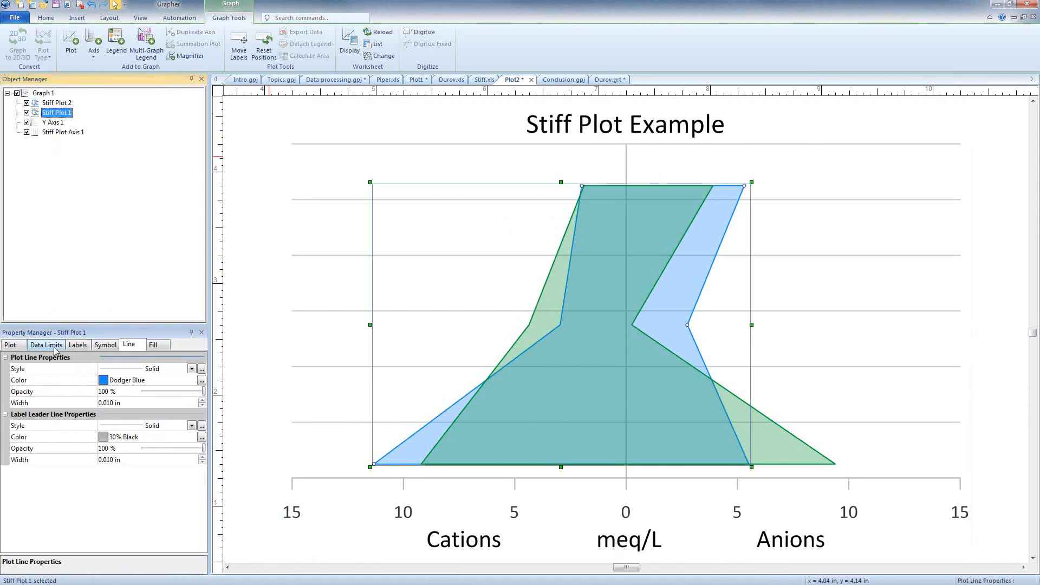
left_click(78, 346)
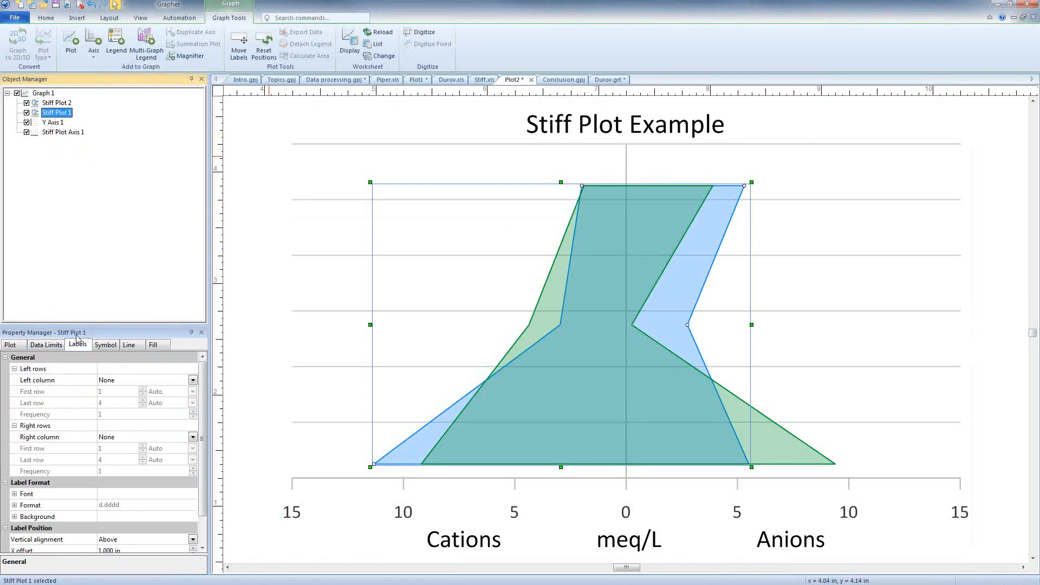
left_click(112, 382)
left_click(117, 395)
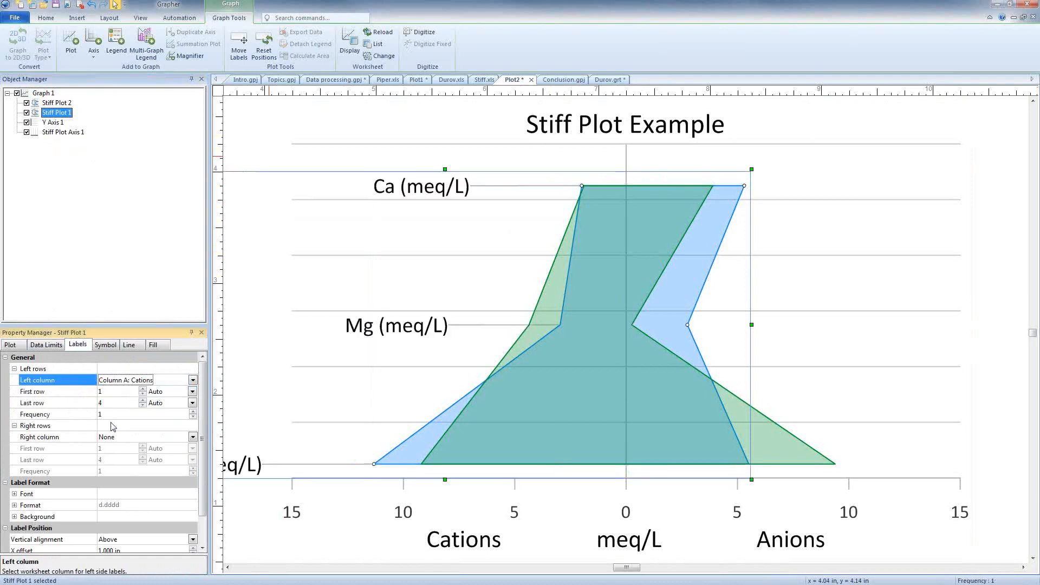
left_click(112, 437)
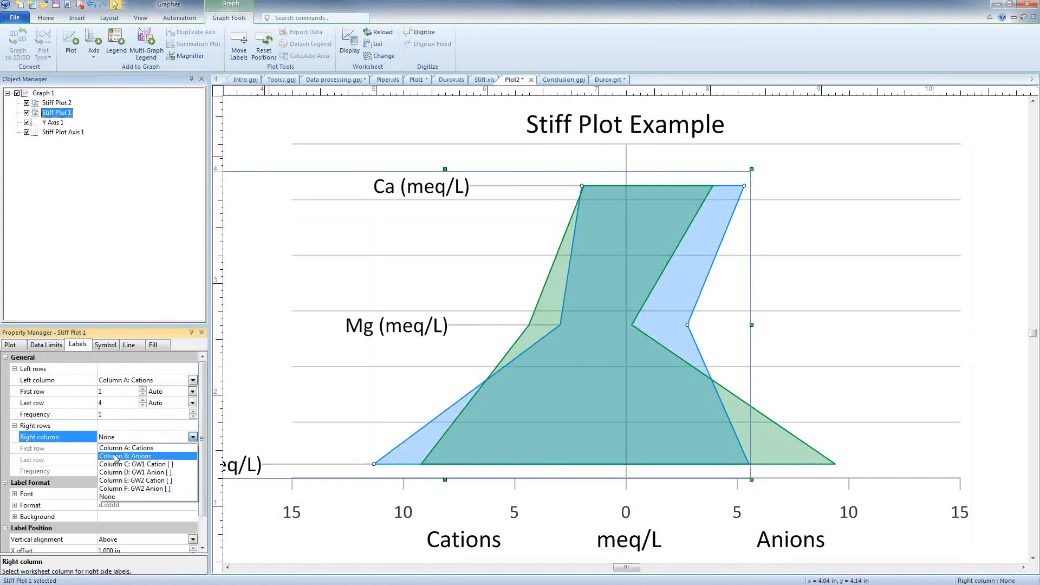
left_click(116, 456)
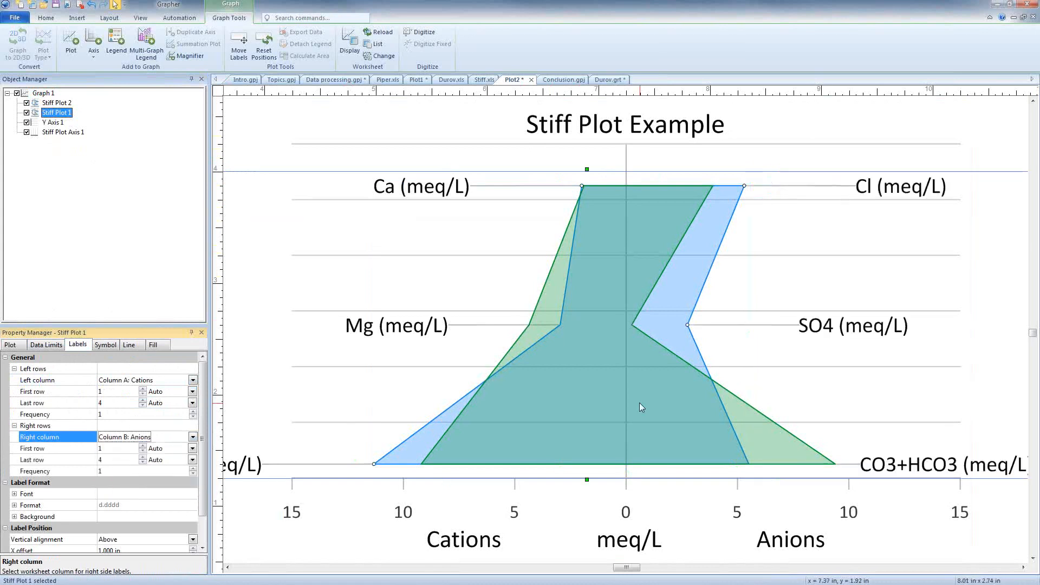
scroll(639, 406, "down", 1)
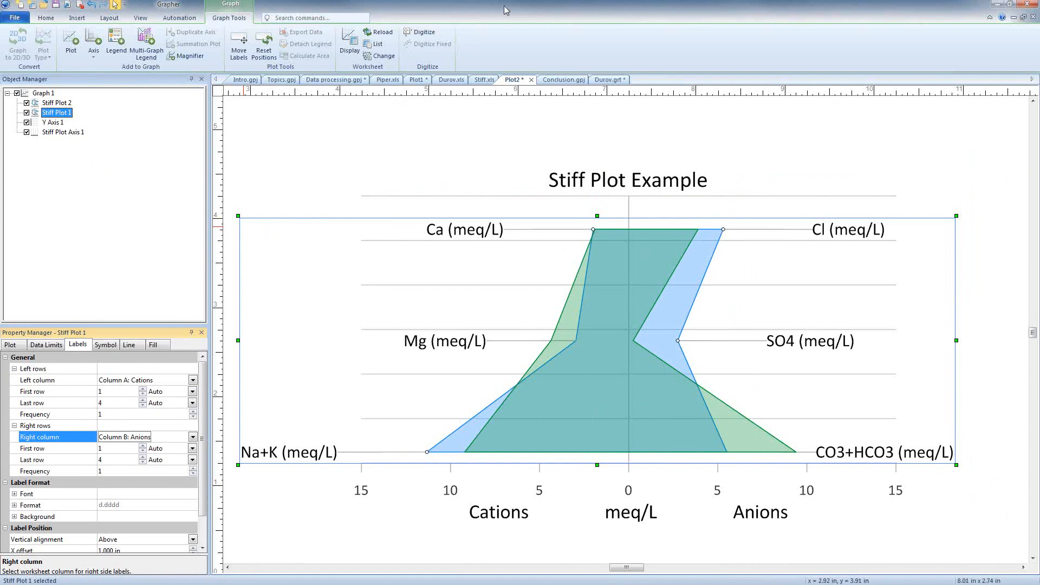
- Review the sample data in the Durov.xls worksheet and show the Conclusion.gpj document
left_click(448, 80)
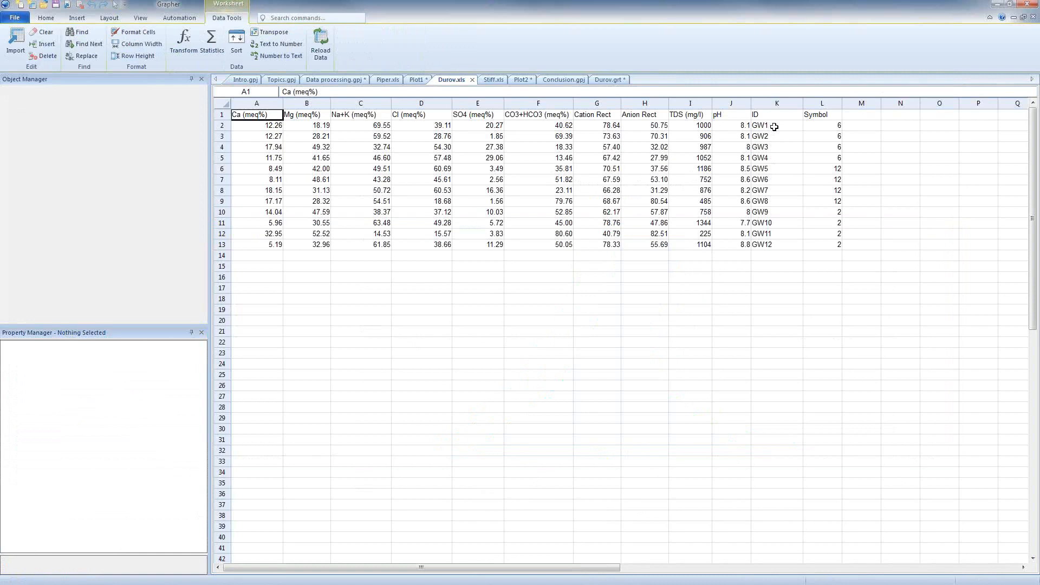
left_click(566, 81)
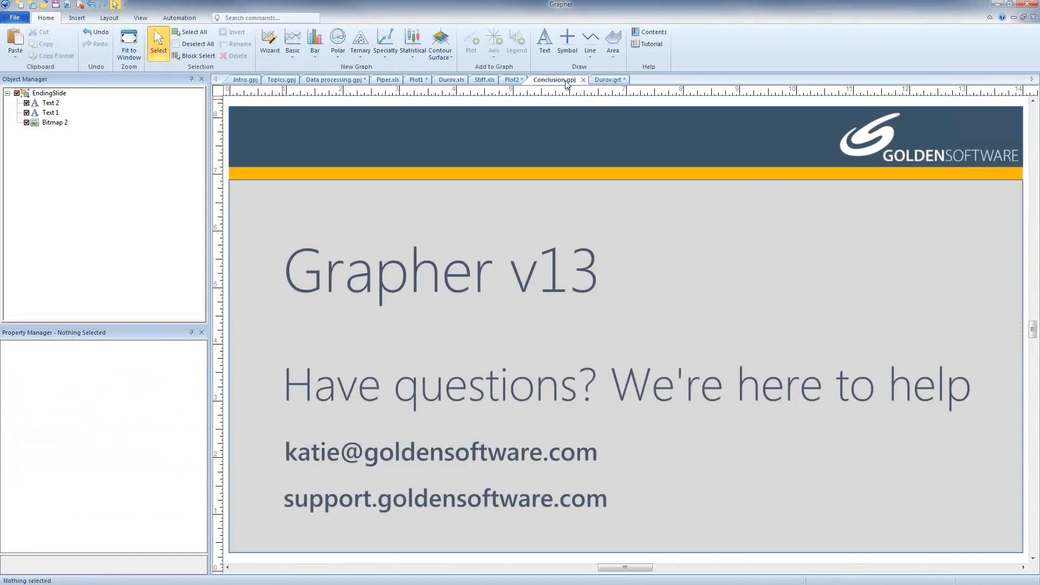